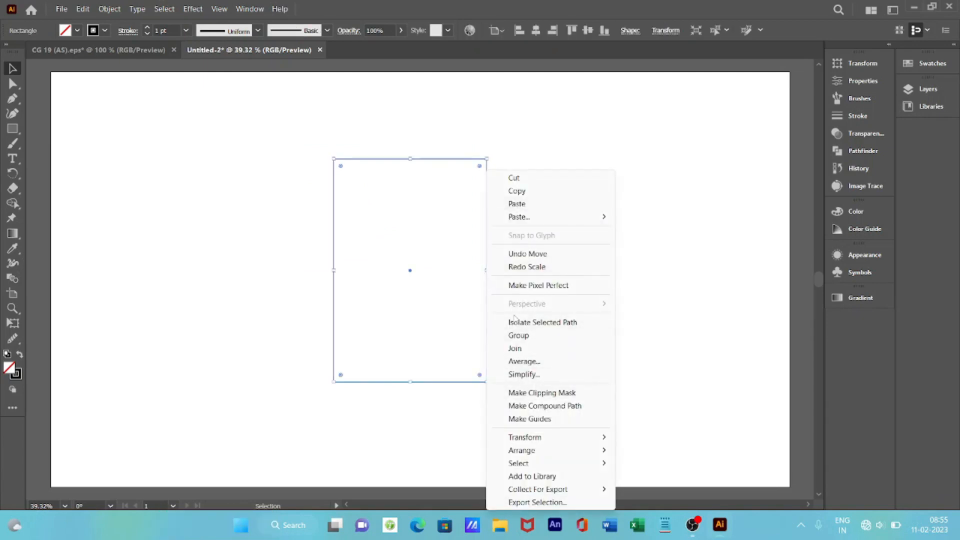
# Duplicate the rectangle in place and shrink the copy symmetrically from both sides, raising its lower edge to form an inner rectangle.
pyautogui.click(475, 246)
pyautogui.click(488, 274)
pyautogui.hotkey('ctrl', 'c')
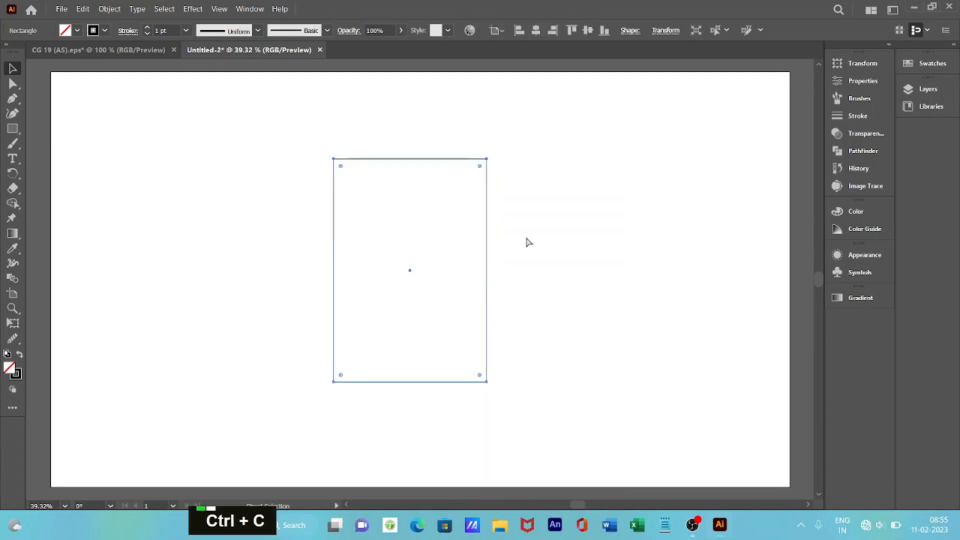
pyautogui.hotkey('ctrl', 'shift', 'v')
pyautogui.press('alt')
pyautogui.moveTo(488, 268); pyautogui.dragTo(461, 270)
pyautogui.moveTo(409, 381); pyautogui.dragTo(416, 356)
# Select both rectangles and remove the inner region with the Shape Builder, leaving an open-topped U outline.
pyautogui.click(325, 170)
pyautogui.moveTo(283, 143); pyautogui.dragTo(529, 385)
pyautogui.click(12, 203)
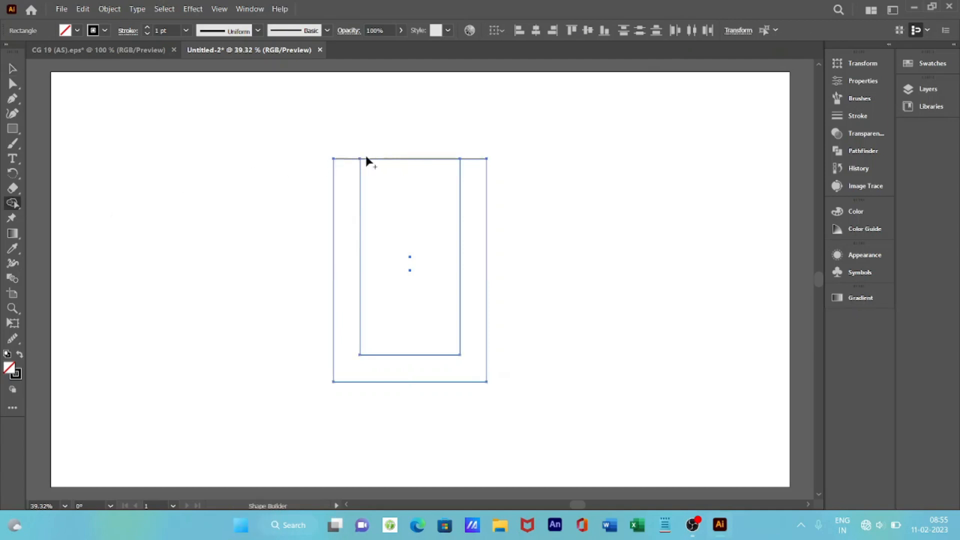
pyautogui.keyDown('alt'); pyautogui.click(398, 158); pyautogui.keyUp('alt')
pyautogui.click(12, 68)
pyautogui.click(41, 119)
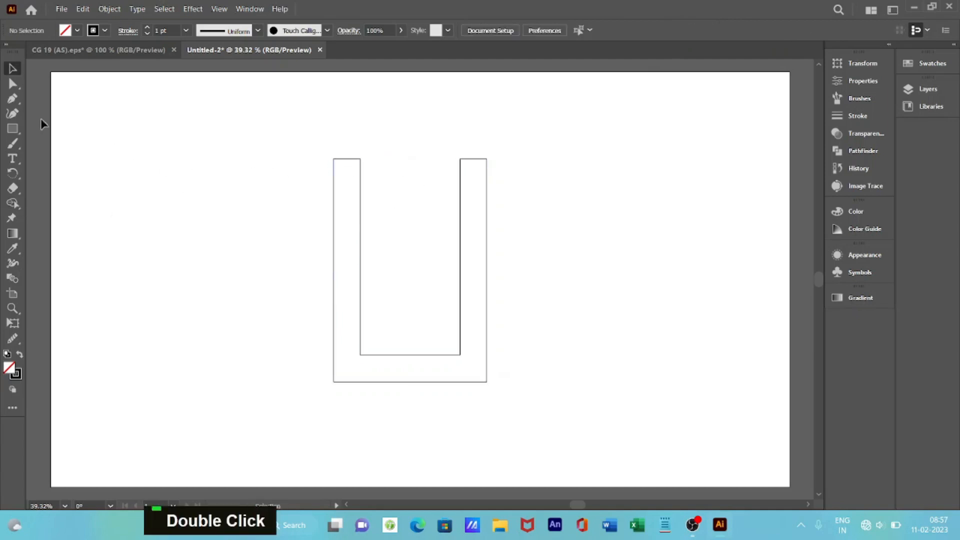
# Round the upper corners of both U arms fully into semicircular tips.
pyautogui.press('a')
pyautogui.moveTo(320, 152); pyautogui.dragTo(549, 203)
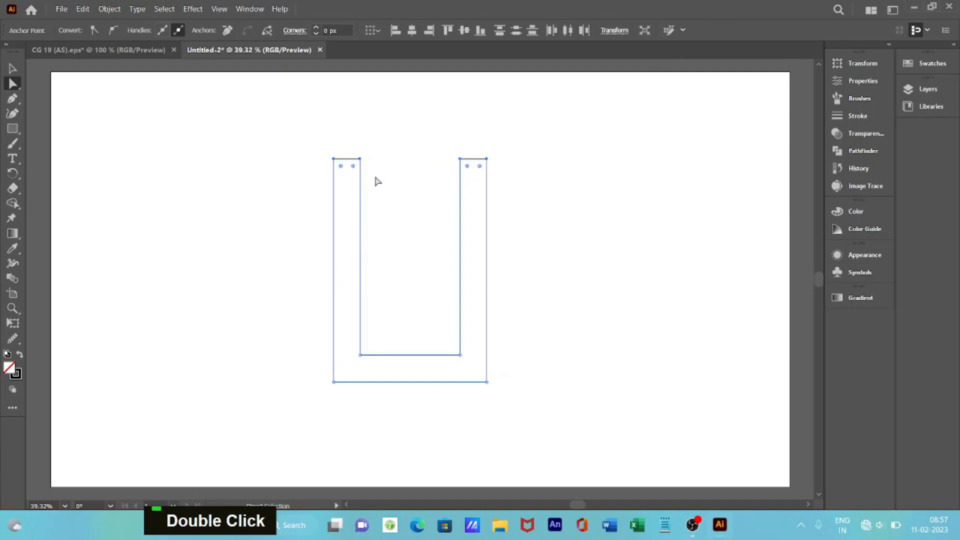
pyautogui.moveTo(353, 167); pyautogui.dragTo(350, 245)
# Round the inner and outer lower corners of the U fully so its base forms a continuous curved bend.
pyautogui.moveTo(310, 328); pyautogui.dragTo(562, 442)
pyautogui.moveTo(367, 348); pyautogui.dragTo(390, 215)
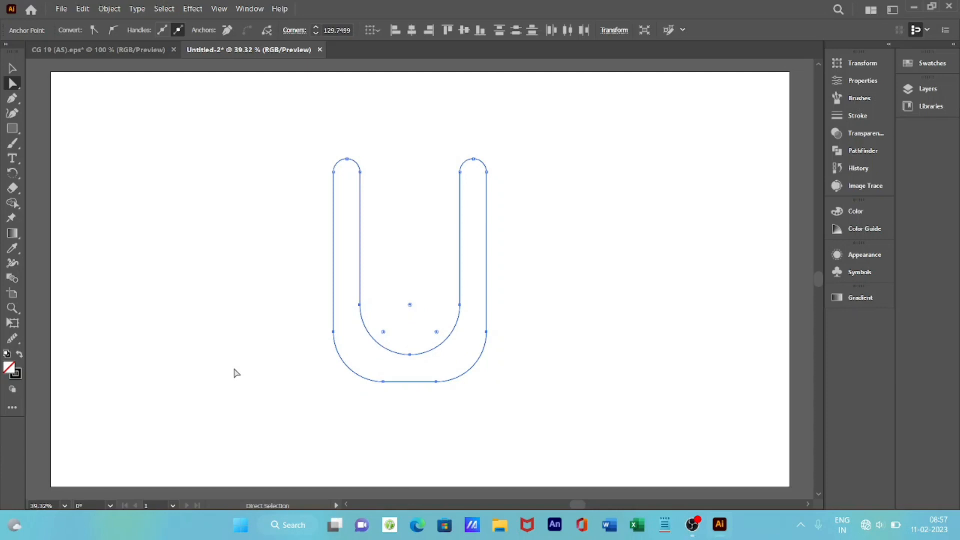
pyautogui.click(322, 429)
pyautogui.moveTo(357, 383); pyautogui.dragTo(501, 388)
pyautogui.click(422, 418)
pyautogui.moveTo(362, 428); pyautogui.dragTo(415, 373)
pyautogui.moveTo(439, 332); pyautogui.dragTo(435, 247)
pyautogui.click(185, 232)
# Draw a diagonal path across the left arm just below its tip with the Pen tool and bend it into an S-curve.
pyautogui.hotkey('ctrl', '=')
pyautogui.click(14, 99)
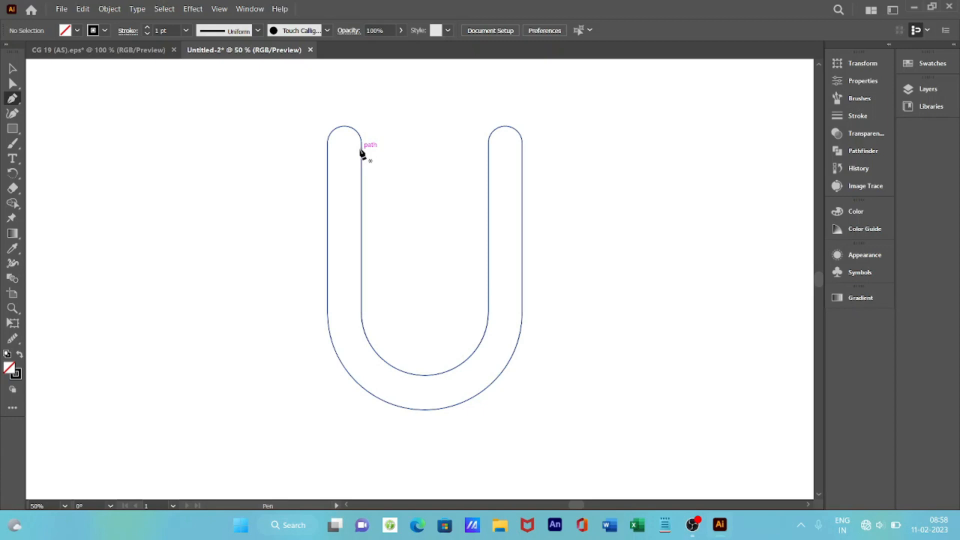
pyautogui.click(361, 150)
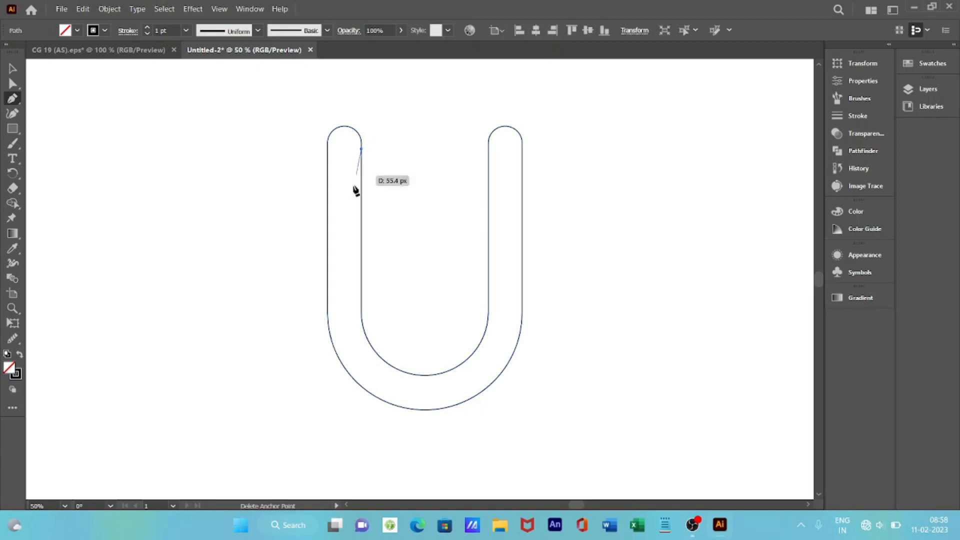
pyautogui.click(328, 208)
pyautogui.press('Escape')
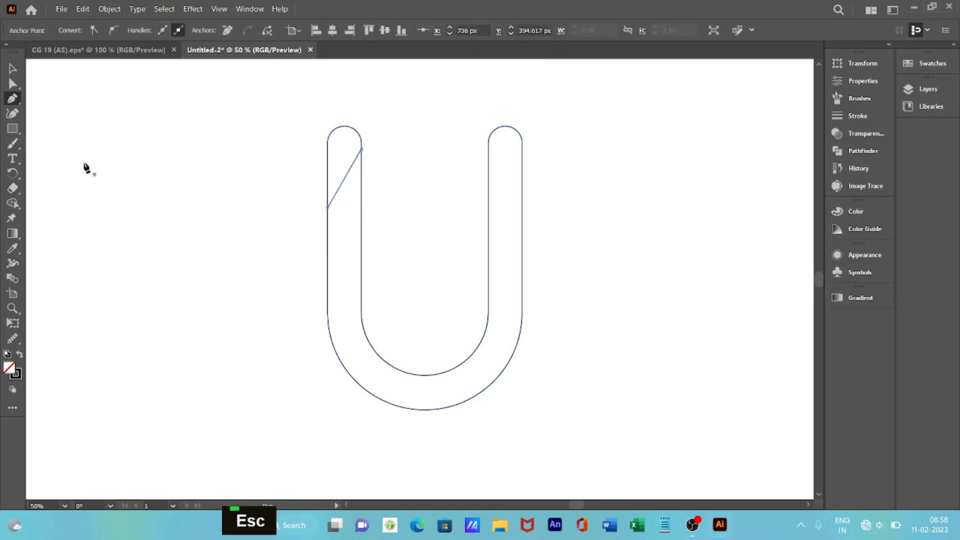
pyautogui.rightClick(14, 102)
pyautogui.click(57, 112)
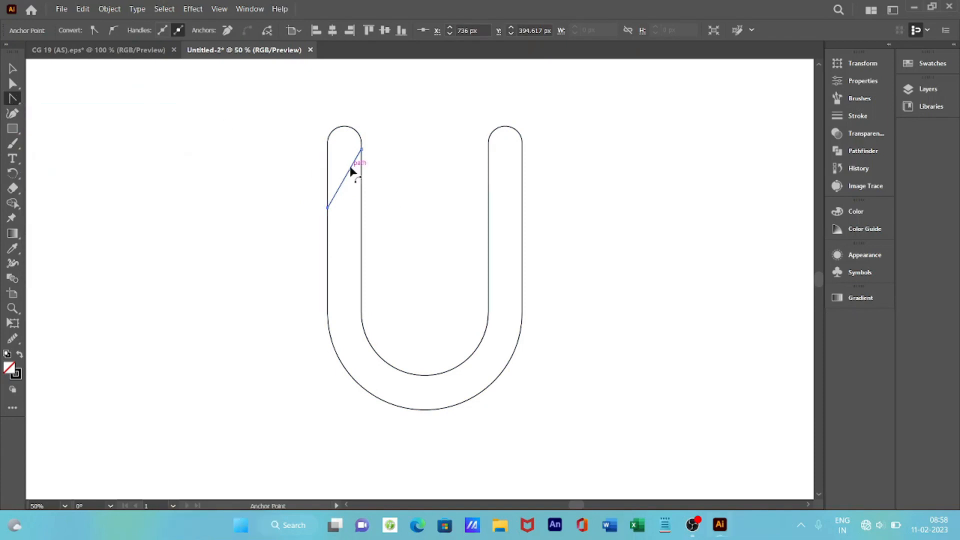
pyautogui.moveTo(350, 169); pyautogui.dragTo(335, 193)
# Draw a curved path from the inner edge of the left arm, where the bend starts, to the U's bottom centre.
pyautogui.press('p')
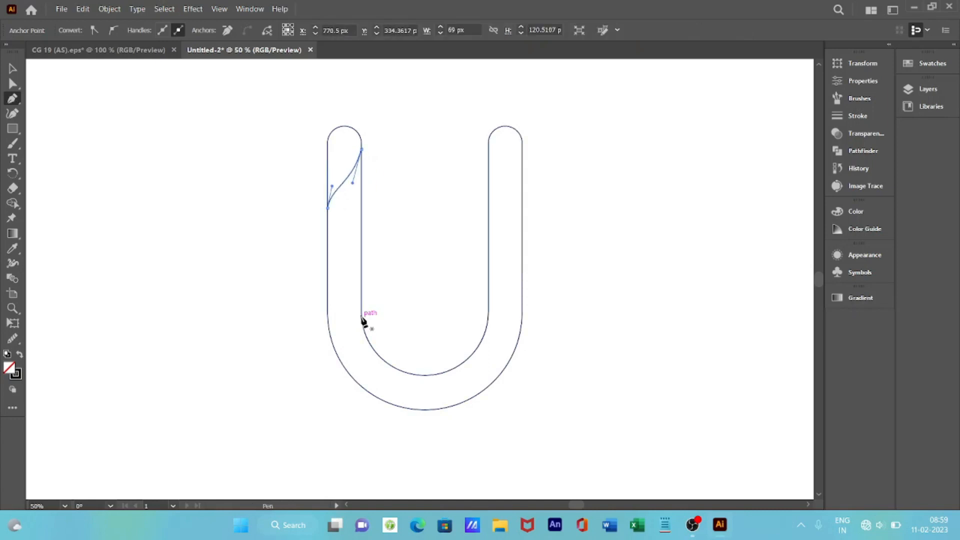
pyautogui.click(362, 317)
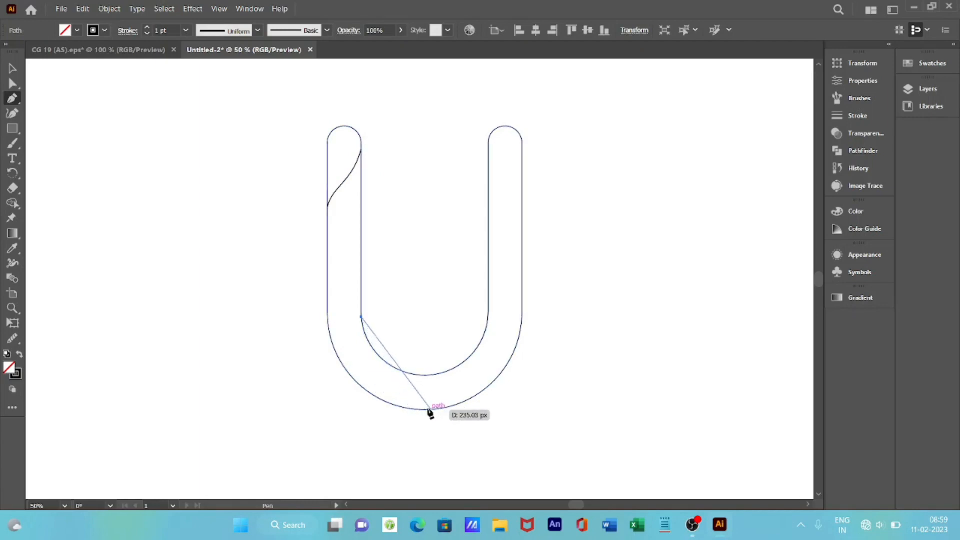
pyautogui.moveTo(425, 410); pyautogui.dragTo(500, 435)
pyautogui.press('v')
pyautogui.click(114, 136)
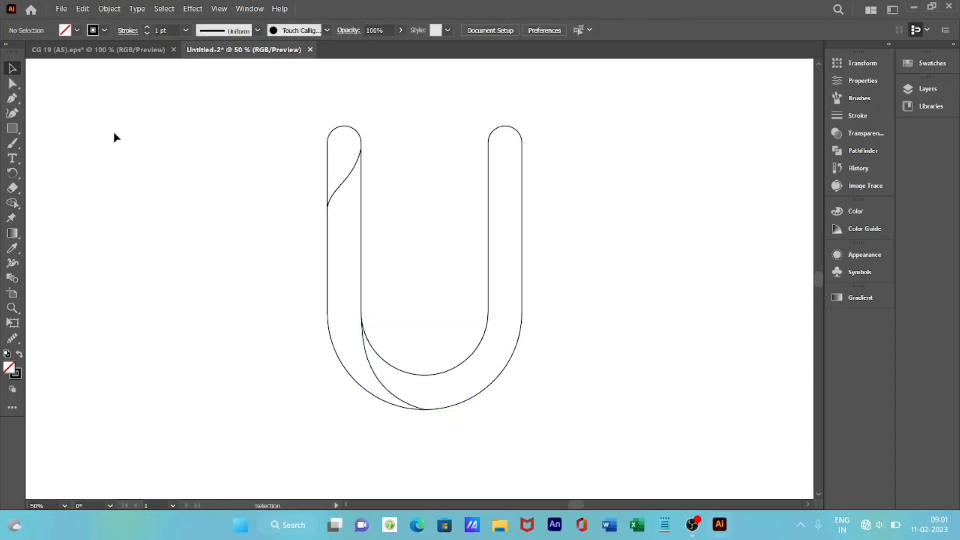
# Draw a vertical line through the U's centre, from the bottom of the bend to above the arm tips.
pyautogui.click(13, 98)
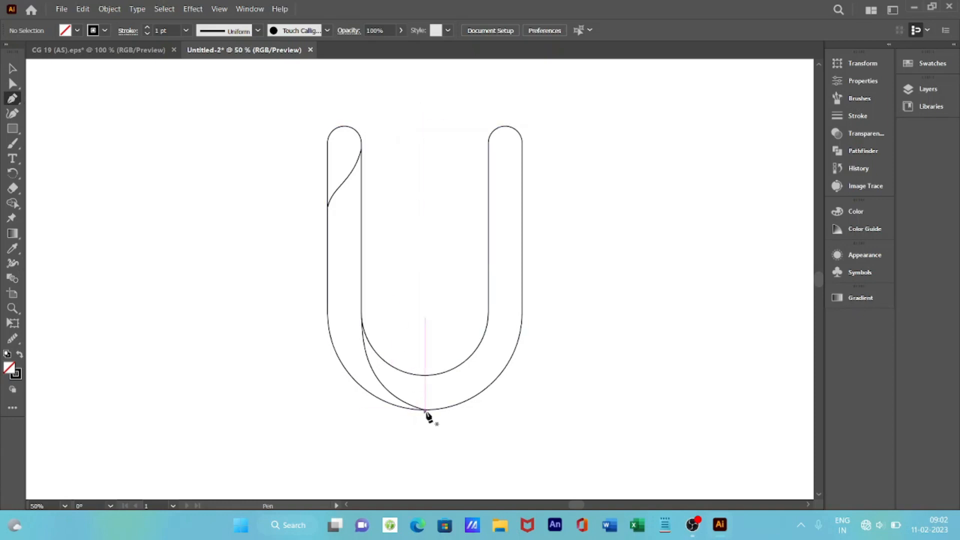
pyautogui.moveTo(426, 413); pyautogui.dragTo(425, 110)
pyautogui.press('Escape')
# Remove the right half of the U and the excess centre line with the Shape Builder.
pyautogui.click(12, 69)
pyautogui.moveTo(287, 71); pyautogui.dragTo(572, 471)
pyautogui.click(13, 204)
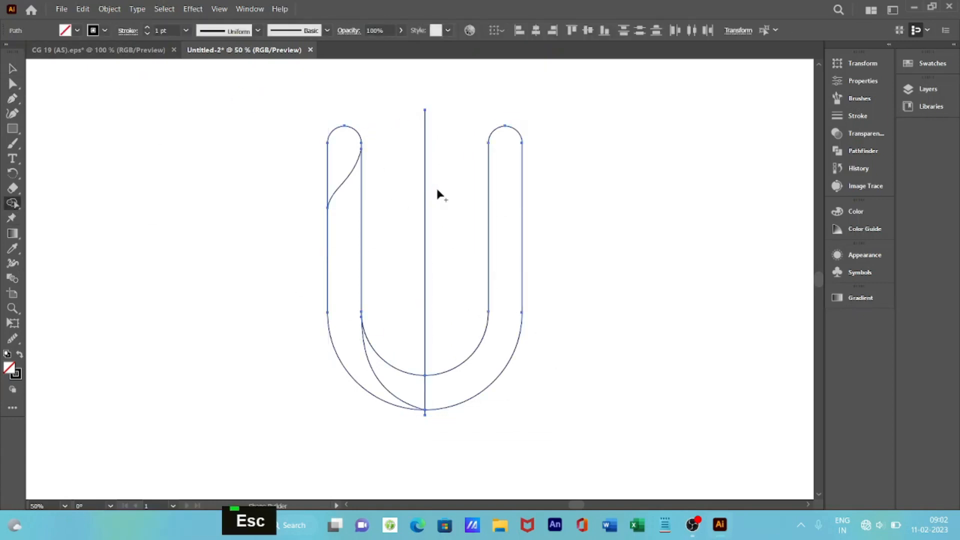
pyautogui.keyDown('alt'); pyautogui.click(489, 165); pyautogui.keyUp('alt')
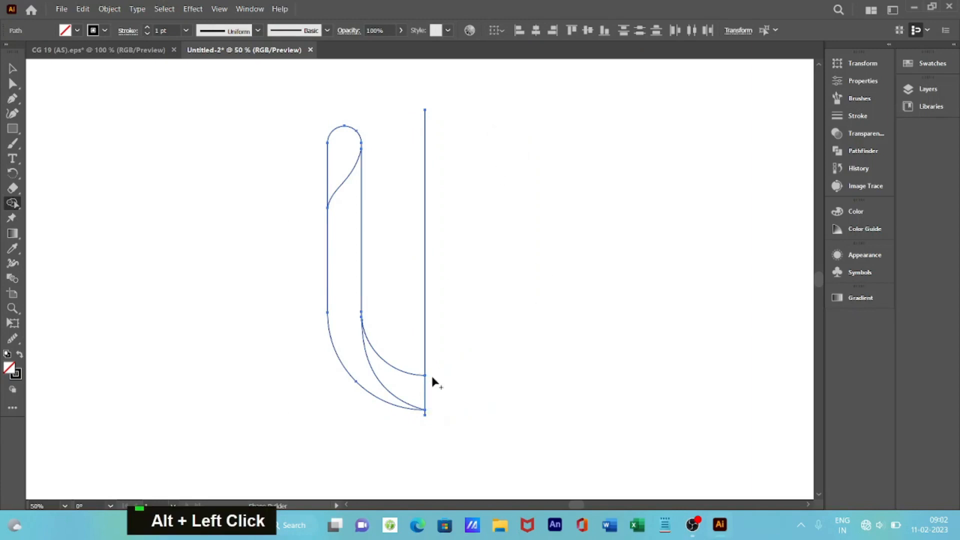
pyautogui.keyDown('alt'); pyautogui.click(424, 357); pyautogui.keyUp('alt')
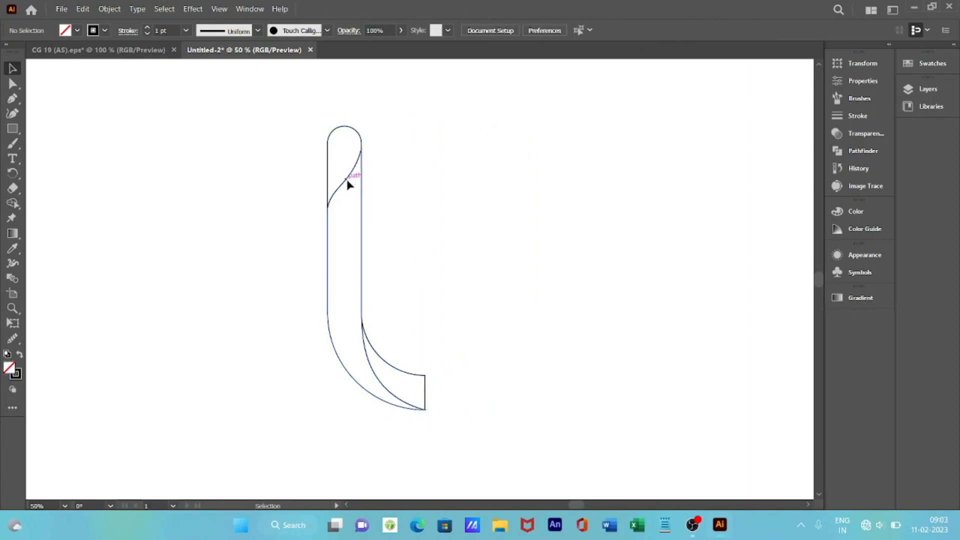
# Copy the tip piece above the S-curve and place two overlapping copies beside the left arm.
pyautogui.click(352, 131)
pyautogui.hotkey('ctrl', 'c')
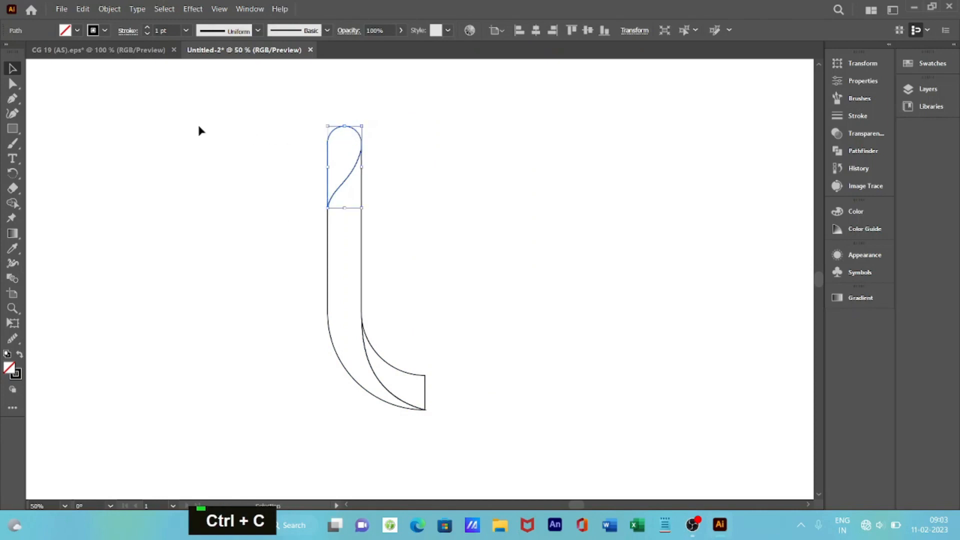
pyautogui.hotkey('ctrl', 'v')
pyautogui.moveTo(424, 294); pyautogui.dragTo(228, 188)
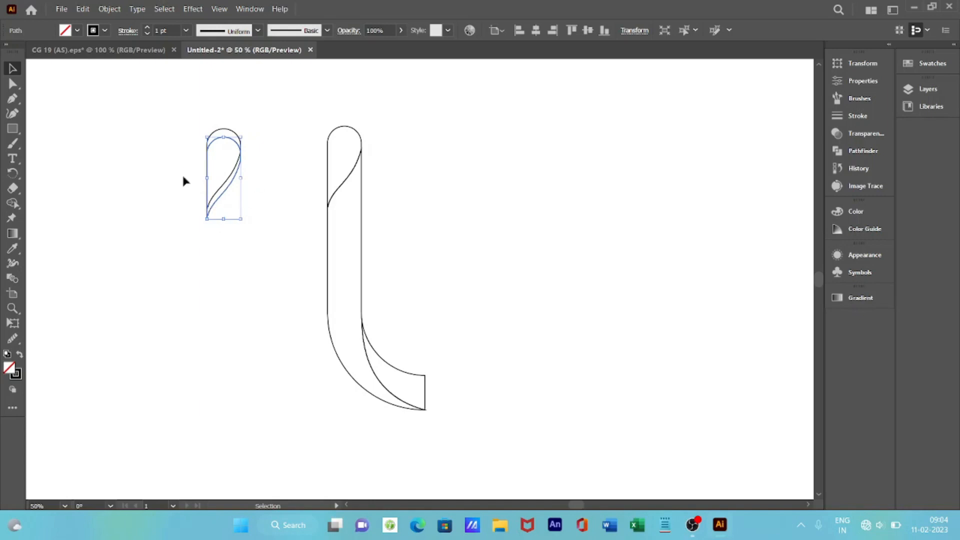
# Nudge the lower tip copy vertically until it is offset only slightly below the other copy.
pyautogui.click(260, 139)
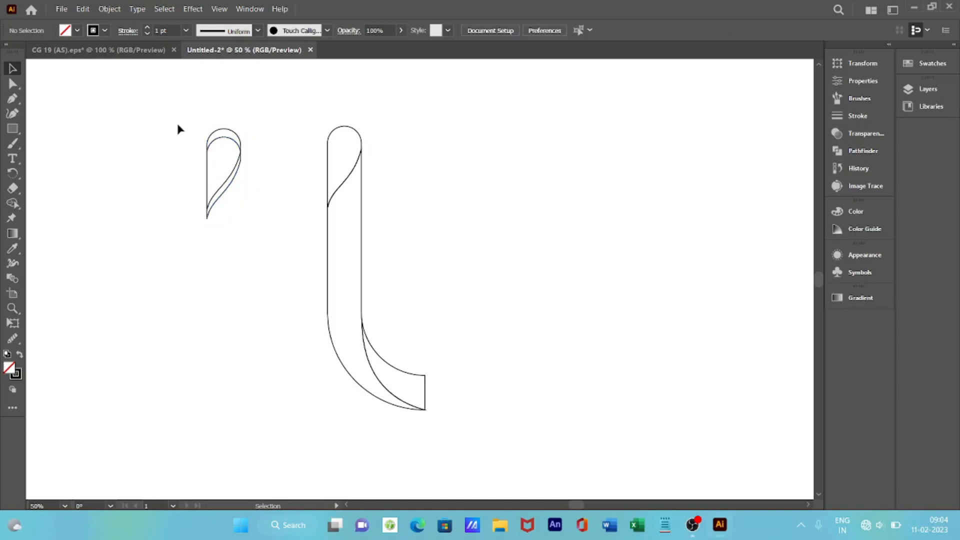
pyautogui.click(227, 187)
pyautogui.press('Down')
pyautogui.press('Down')
pyautogui.press('Down')
pyautogui.press('Down')
pyautogui.press('Down')
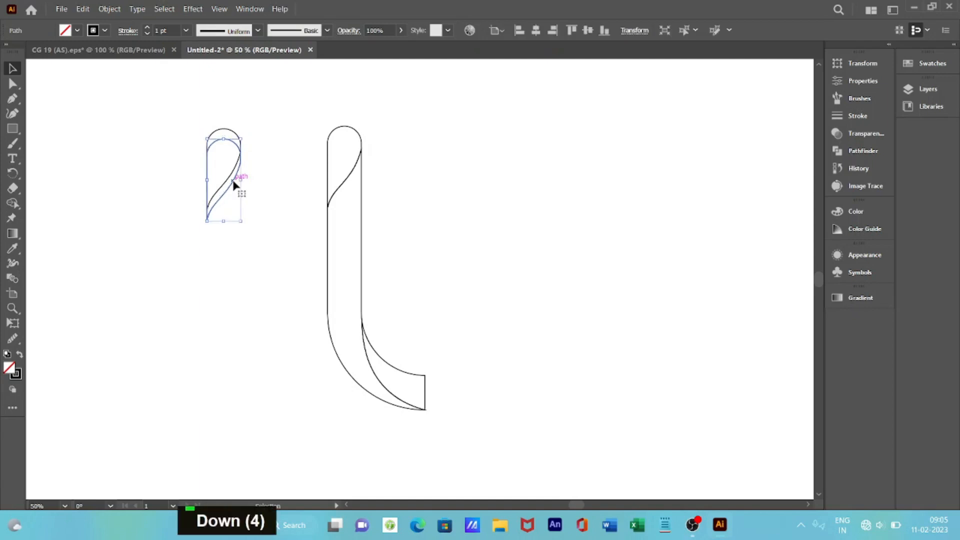
pyautogui.click(225, 257)
pyautogui.press('Up')
pyautogui.press('Up')
pyautogui.press('Up')
pyautogui.press('Up')
pyautogui.press('Up')
pyautogui.press('Up')
pyautogui.press('Up')
pyautogui.press('Up')
pyautogui.press('Up')
pyautogui.press('Up')
pyautogui.press('Up')
pyautogui.press('Up')
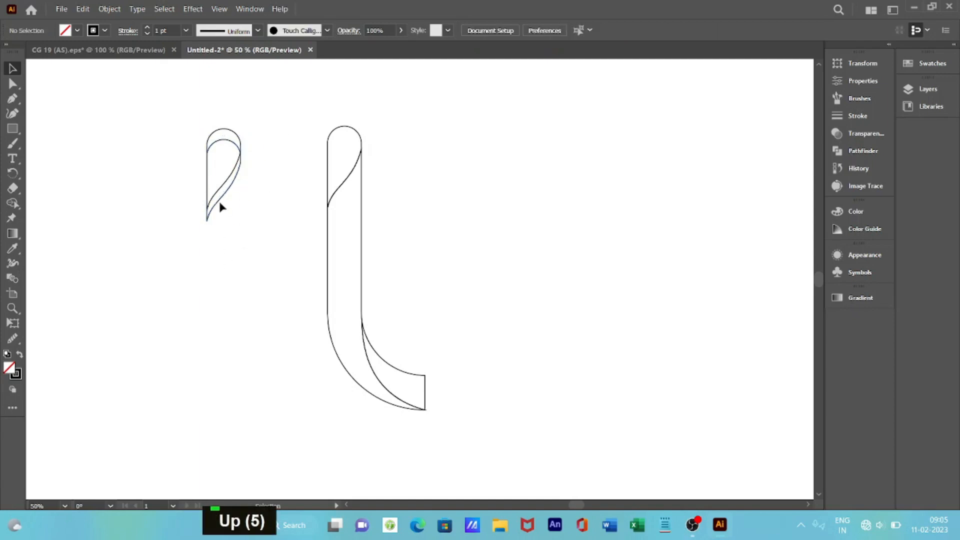
pyautogui.click(221, 199)
pyautogui.press('Up')
pyautogui.press('Up')
pyautogui.press('Up')
pyautogui.press('Up')
pyautogui.press('Up')
pyautogui.press('Up')
pyautogui.press('Up')
pyautogui.press('Up')
pyautogui.press('Up')
pyautogui.press('Up')
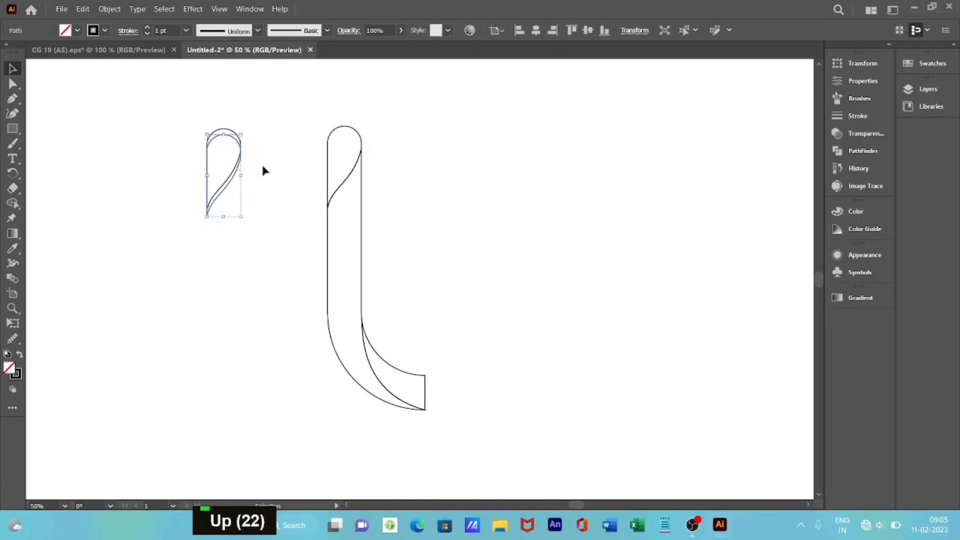
pyautogui.click(231, 225)
# Cut away the copies' overlap with the Shape Builder and move the remaining curved sliver onto the arm beneath the S-curve.
pyautogui.moveTo(194, 130); pyautogui.dragTo(220, 198)
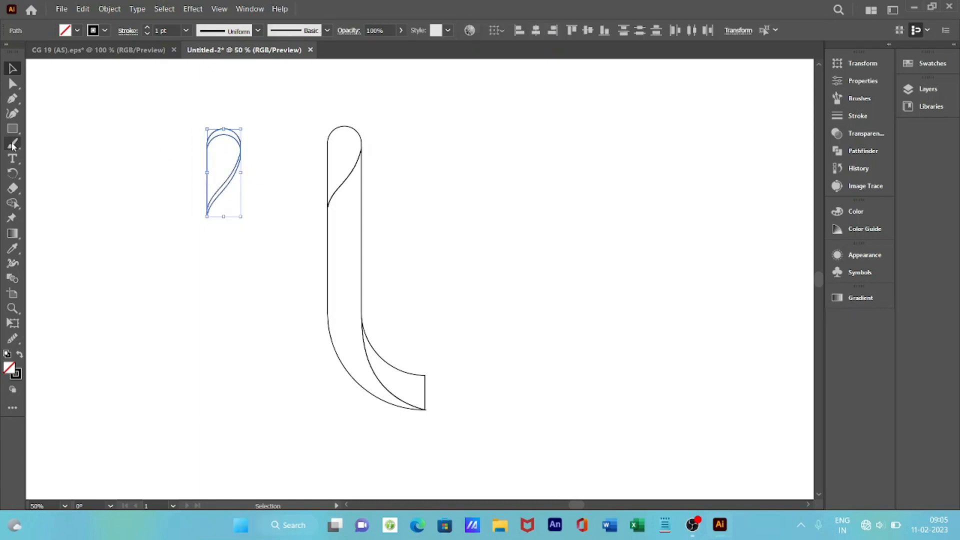
pyautogui.hotkey('shift', 'm')
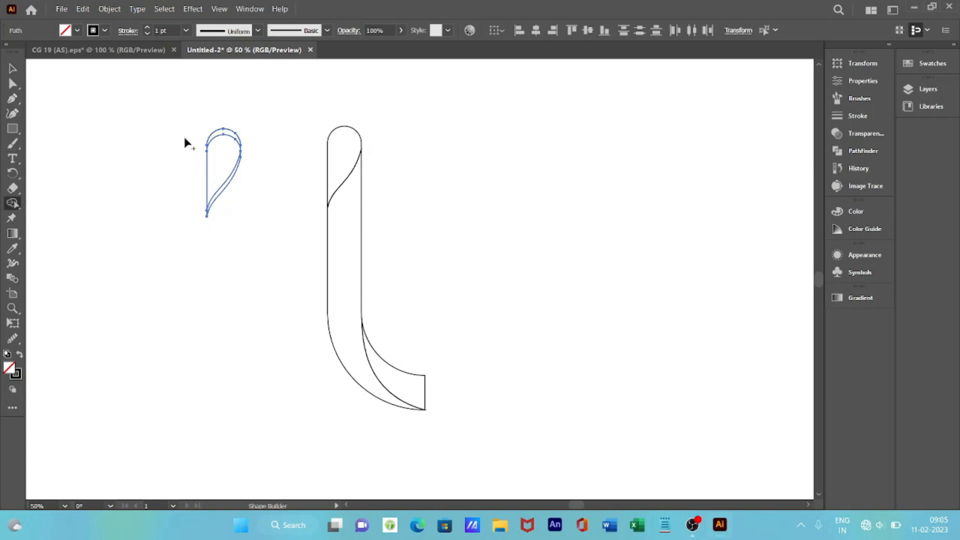
pyautogui.keyDown('alt'); pyautogui.click(217, 149); pyautogui.keyUp('alt')
pyautogui.press('v')
pyautogui.click(223, 193)
pyautogui.moveTo(223, 193); pyautogui.dragTo(343, 190)
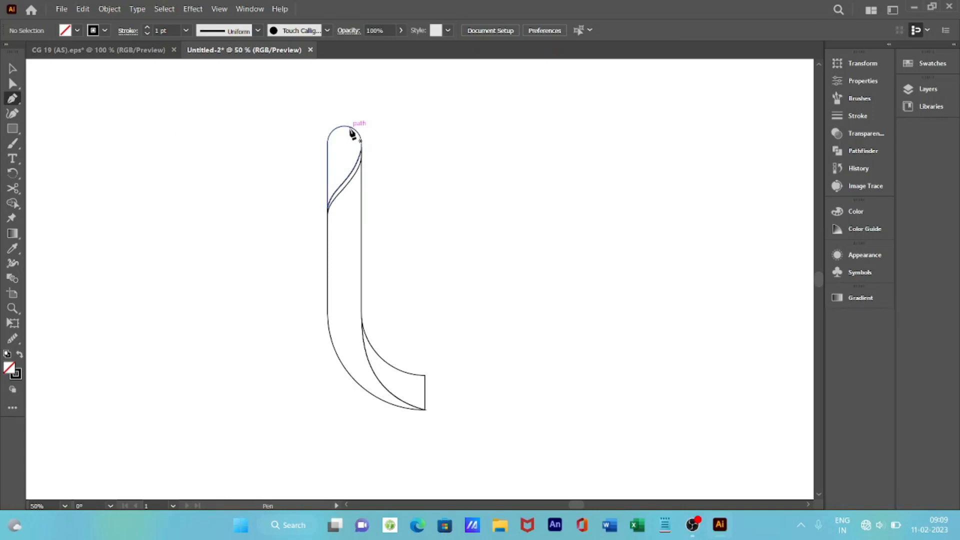
# Trace an open path from the tip's apex around its right edge to the arm's left side, bending it along the S-curve.
pyautogui.click(345, 126)
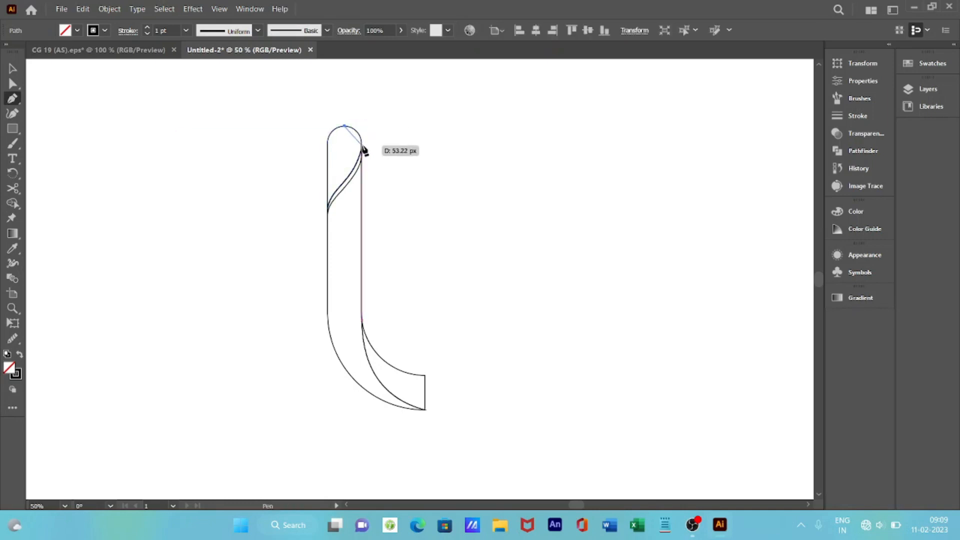
pyautogui.moveTo(361, 147); pyautogui.dragTo(361, 166)
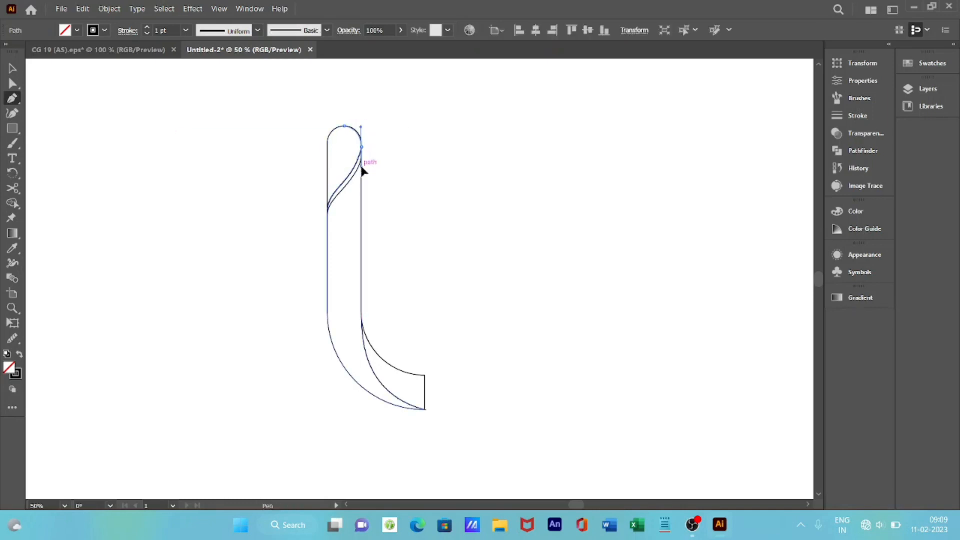
pyautogui.click(361, 147)
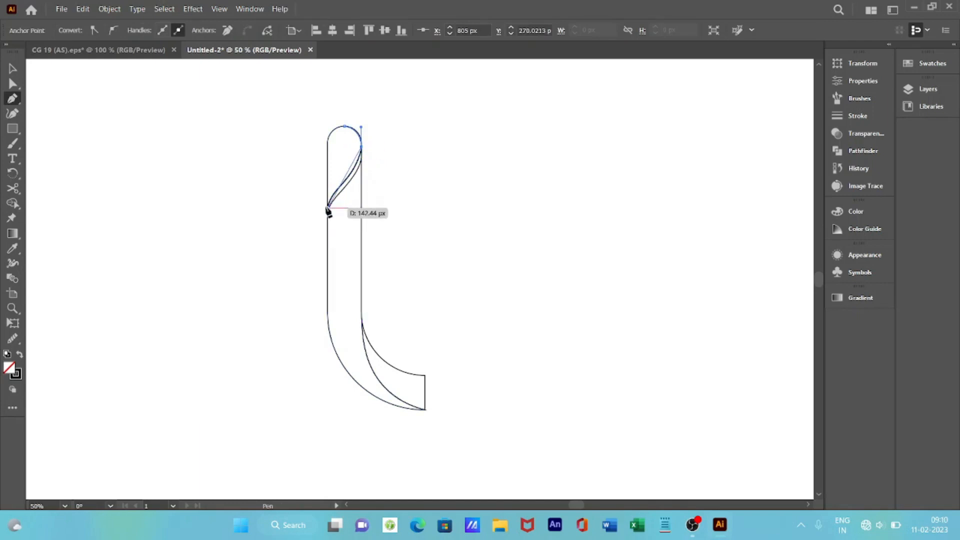
pyautogui.click(328, 205)
pyautogui.press('Escape')
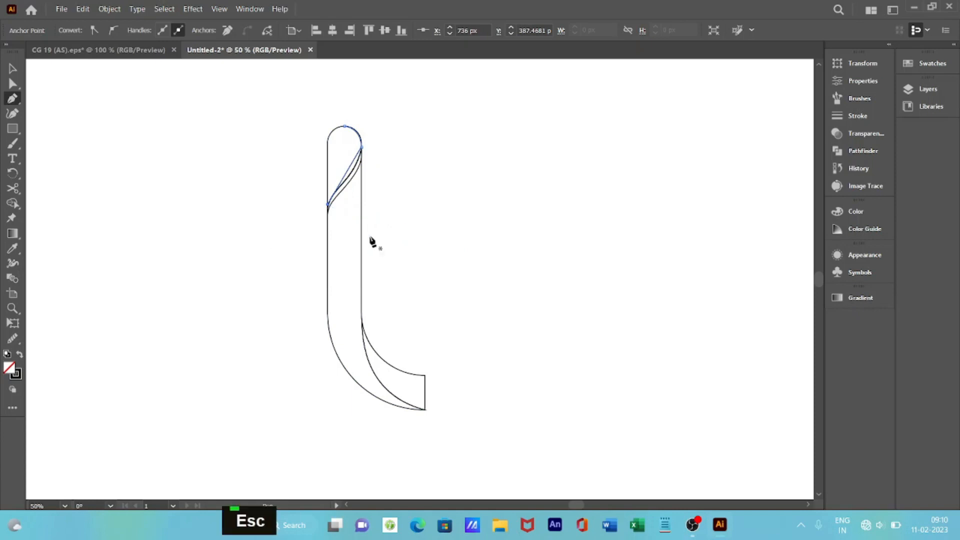
pyautogui.rightClick(12, 100)
pyautogui.click(79, 113)
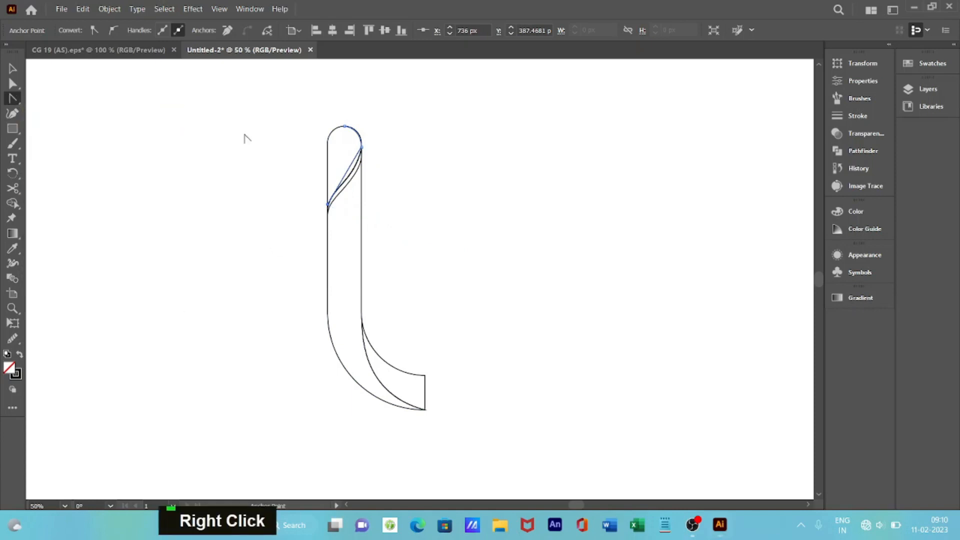
pyautogui.click(355, 168)
# Give the traced path a 5 pt stroke with a tapered elliptical width profile and reposition it on the arm's tip.
pyautogui.press('v')
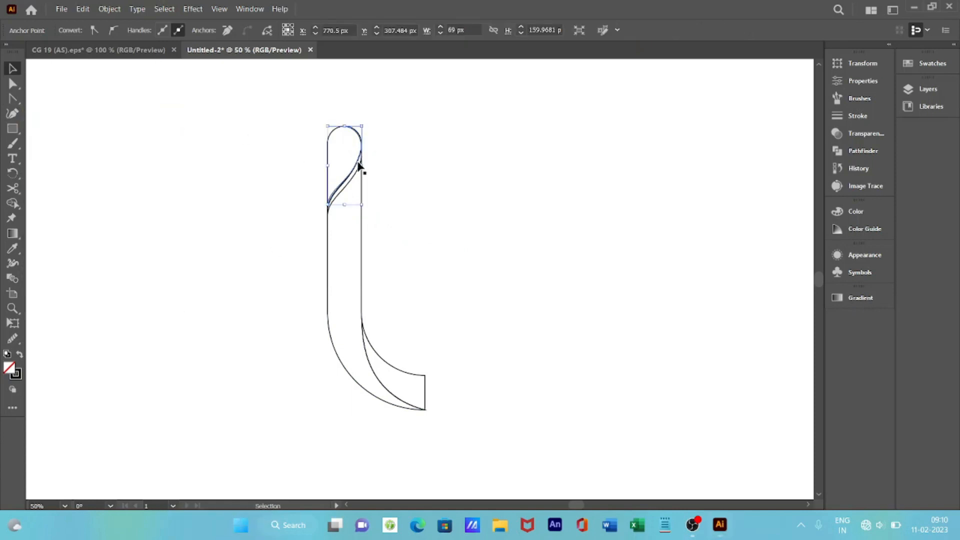
pyautogui.moveTo(358, 162); pyautogui.dragTo(425, 151)
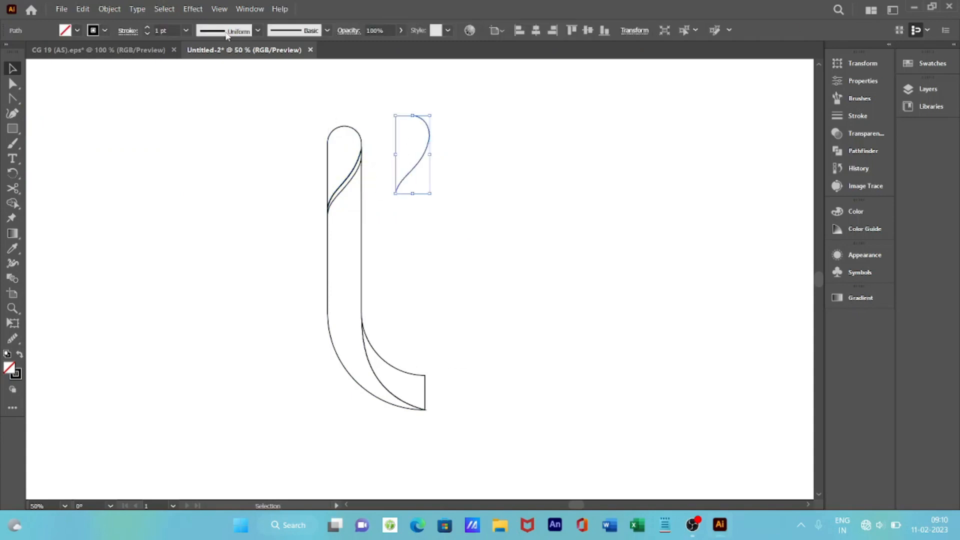
pyautogui.click(186, 31)
pyautogui.click(205, 125)
pyautogui.click(257, 31)
pyautogui.click(216, 74)
pyautogui.click(185, 30)
pyautogui.click(209, 139)
pyautogui.moveTo(424, 160)
pyautogui.mouseDown()
pyautogui.moveTo(383, 176)
pyautogui.moveTo(356, 171)
pyautogui.mouseUp()
pyautogui.click(335, 201)
pyautogui.scroll(3, 333, 198)
pyautogui.scroll(3, 334, 199)
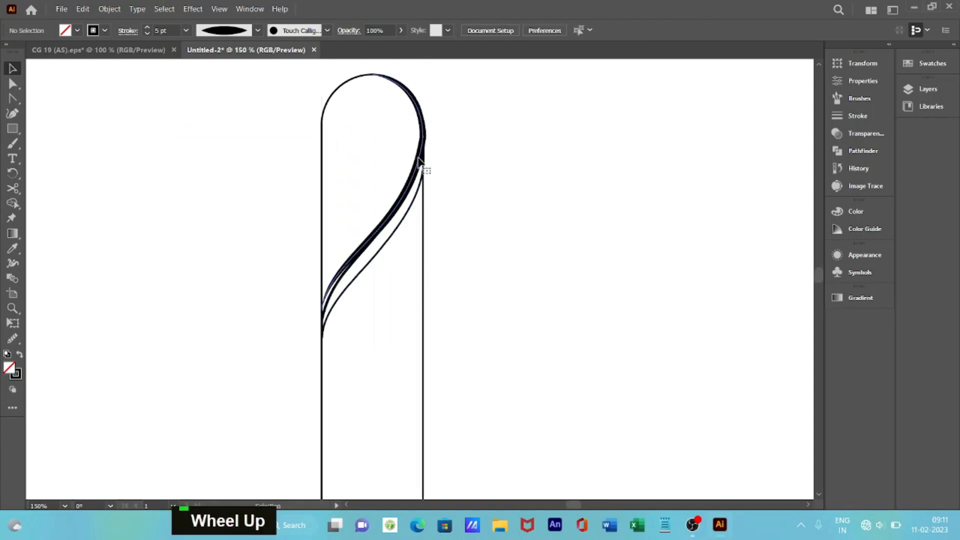
pyautogui.click(422, 153)
pyautogui.click(83, 9)
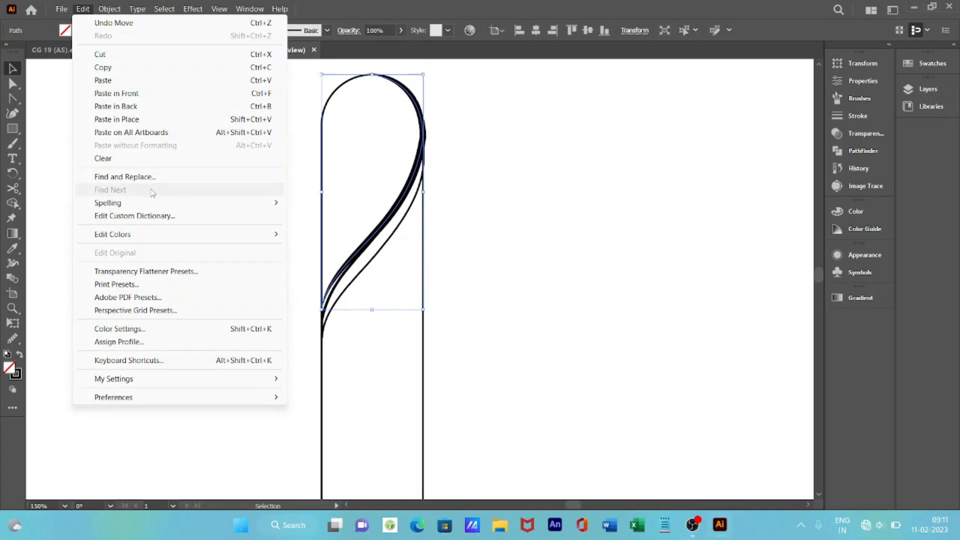
pyautogui.click(70, 184)
pyautogui.click(109, 9)
pyautogui.click(383, 183)
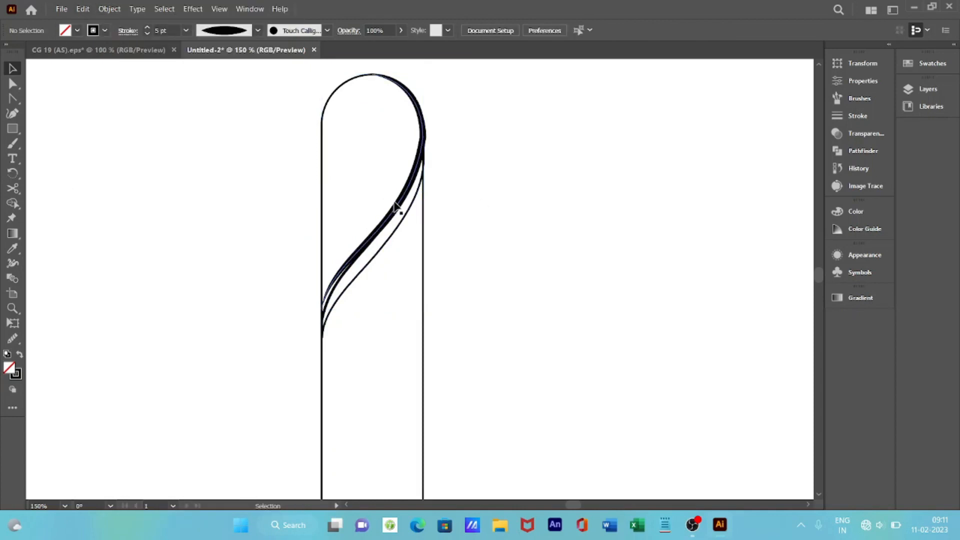
# Stretch the tapered shading stroke on the tip slightly downward and sideways so its lower end meets the arm's left edge.
pyautogui.click(416, 127)
pyautogui.moveTo(321, 310); pyautogui.dragTo(320, 320)
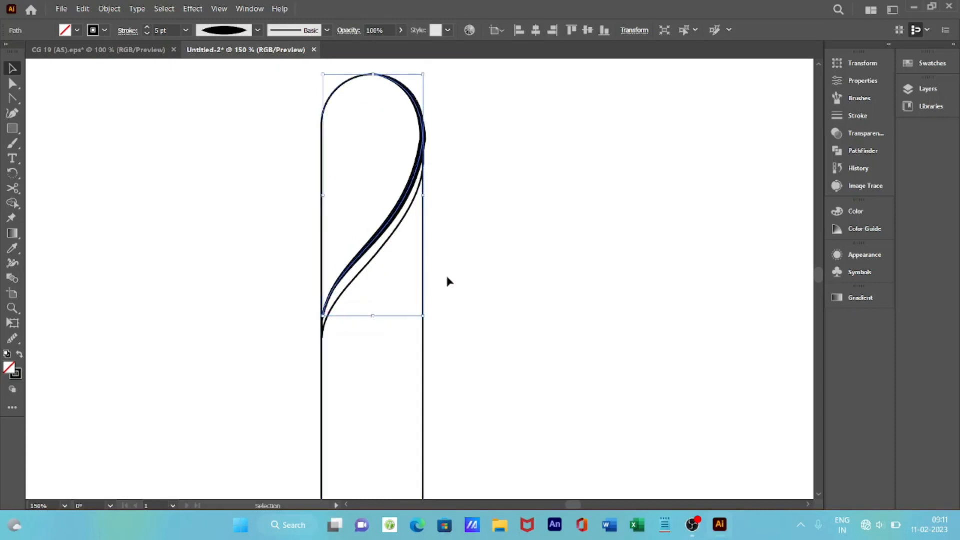
pyautogui.press('Left')
pyautogui.press('Left')
pyautogui.press('Right')
pyautogui.press('Right')
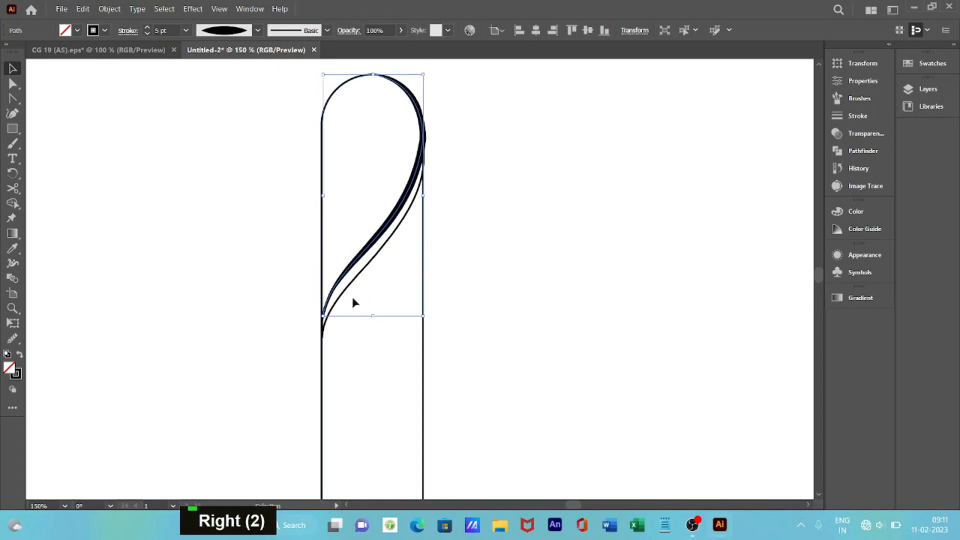
pyautogui.moveTo(323, 195); pyautogui.dragTo(317, 205)
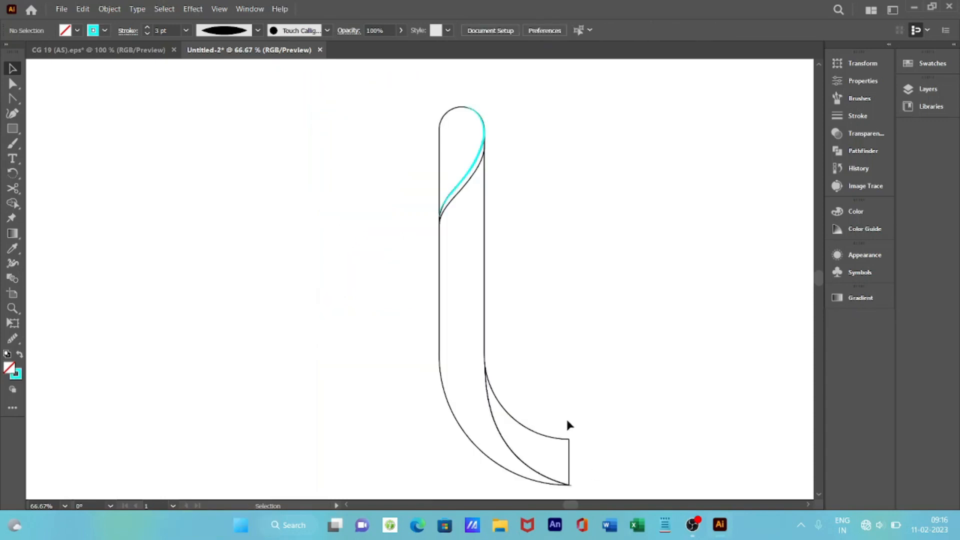
# Duplicate the curved piece at the arm's lower end and place two overlapping copies, one slightly rotated, beside the arm.
pyautogui.click(563, 444)
pyautogui.hotkey('ctrl', 'c')
pyautogui.rightClick(585, 353)
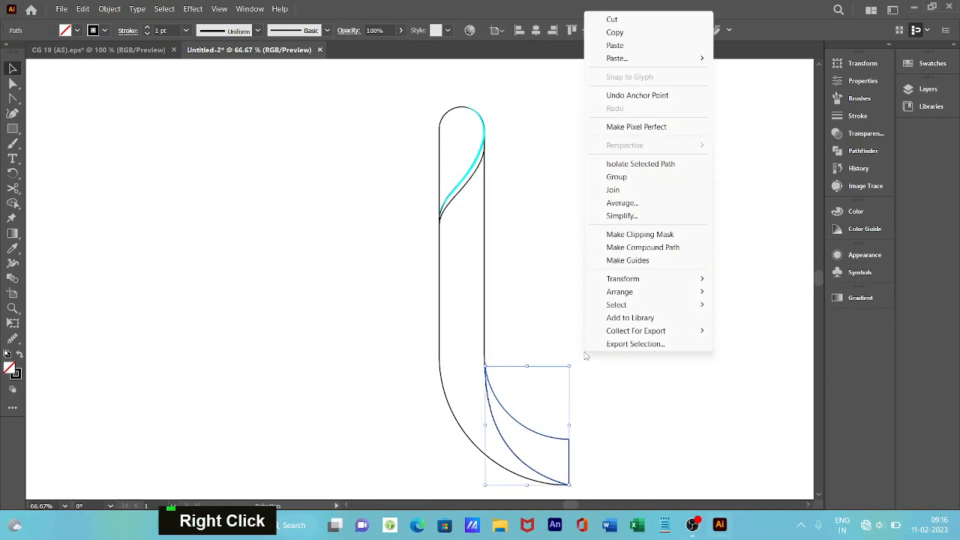
pyautogui.click(545, 303)
pyautogui.hotkey('ctrl', 'v')
pyautogui.moveTo(420, 278); pyautogui.dragTo(591, 274)
pyautogui.click(580, 194)
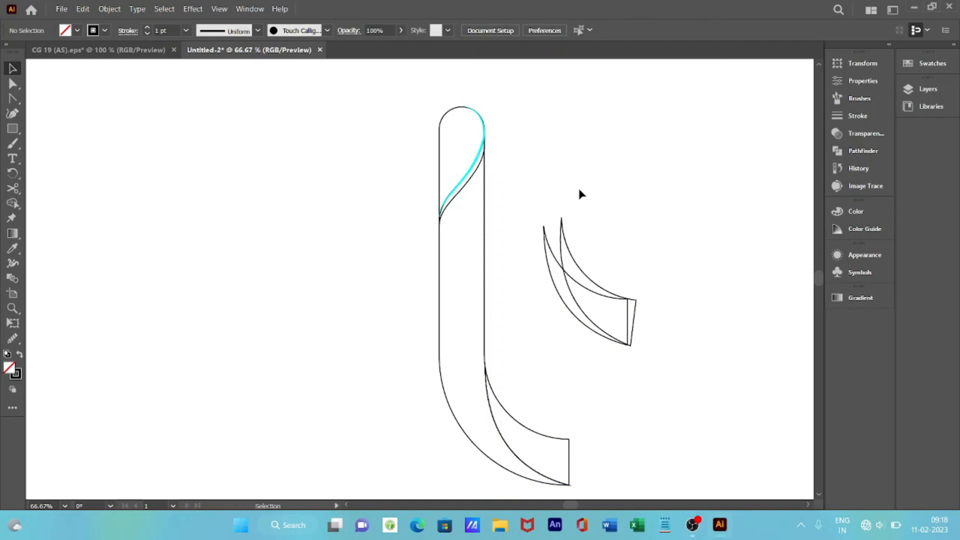
# Cut away the copies' excess regions with the Shape Builder and move the remaining curved sliver onto the arm's lower end piece.
pyautogui.moveTo(510, 208); pyautogui.dragTo(642, 340)
pyautogui.click(14, 204)
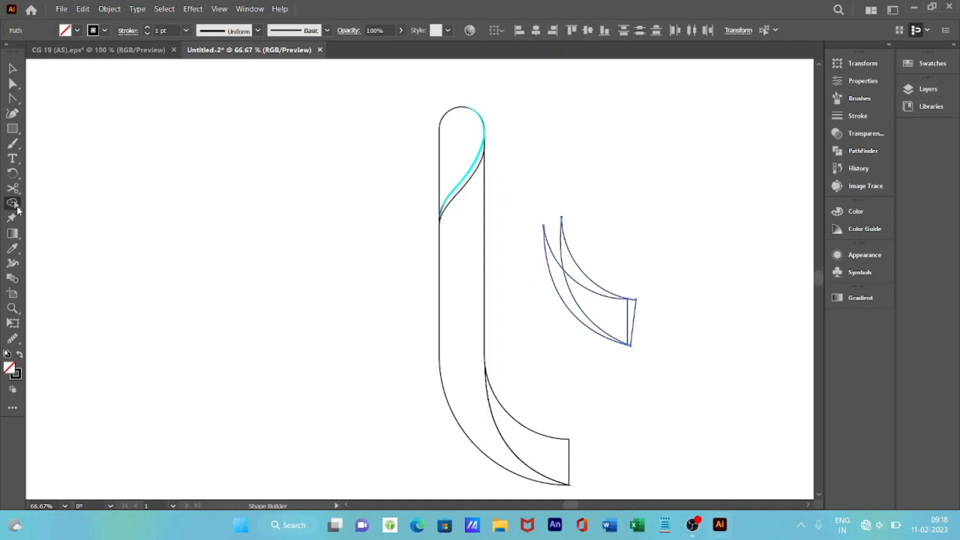
pyautogui.keyDown('alt'); pyautogui.click(561, 230); pyautogui.keyUp('alt')
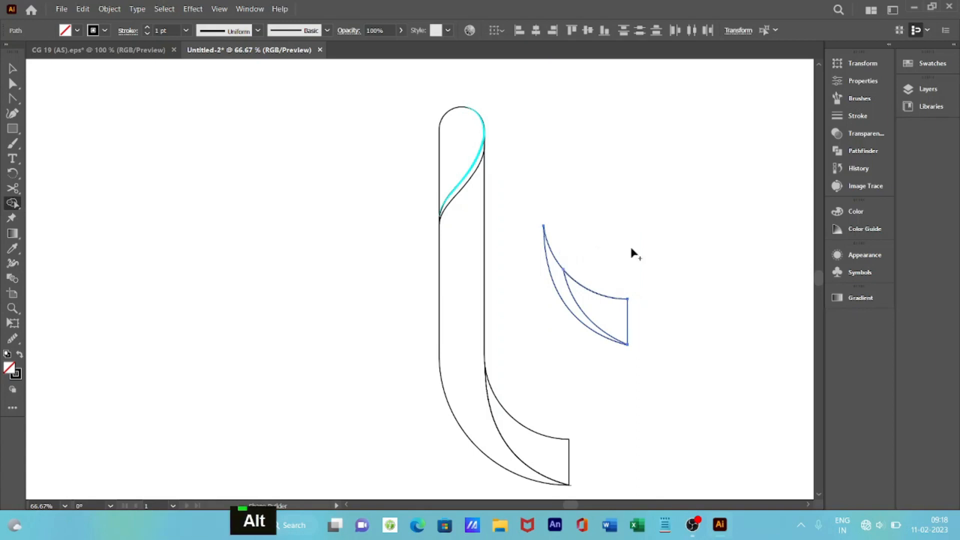
pyautogui.keyDown('alt'); pyautogui.click(616, 305); pyautogui.keyUp('alt')
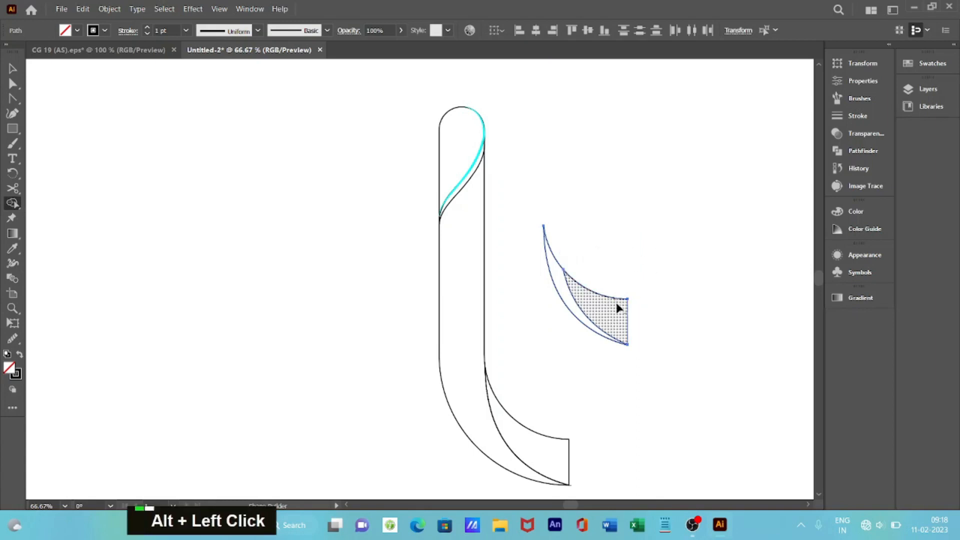
pyautogui.press('v')
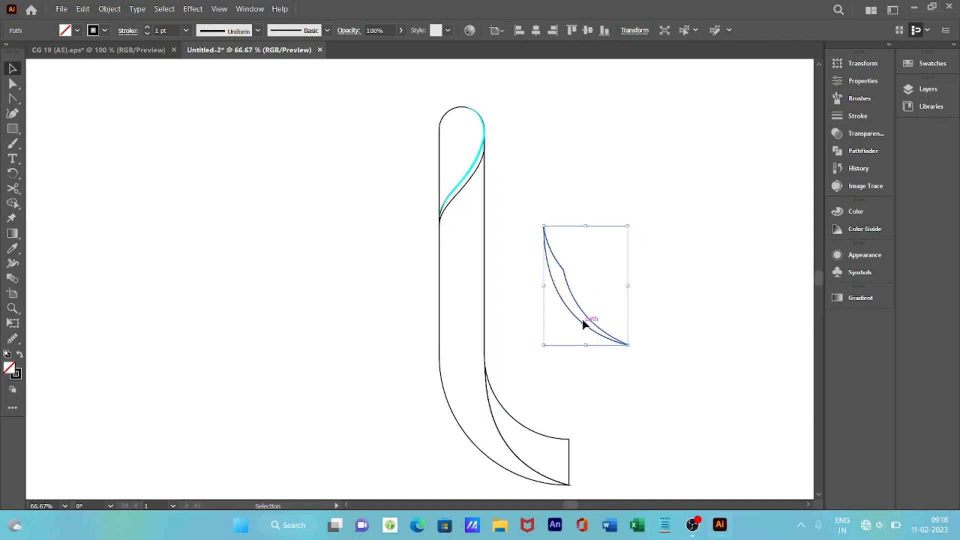
pyautogui.moveTo(589, 321); pyautogui.dragTo(540, 453)
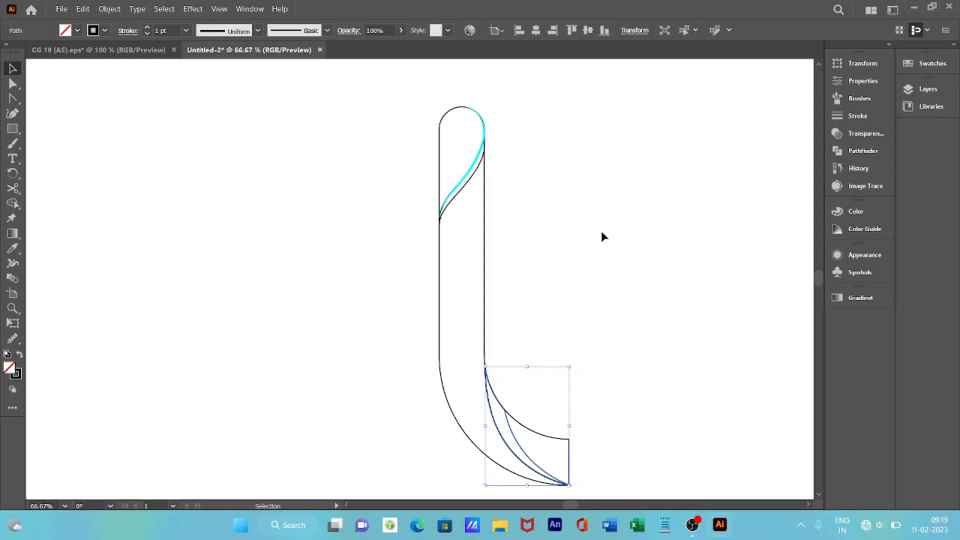
pyautogui.click(550, 350)
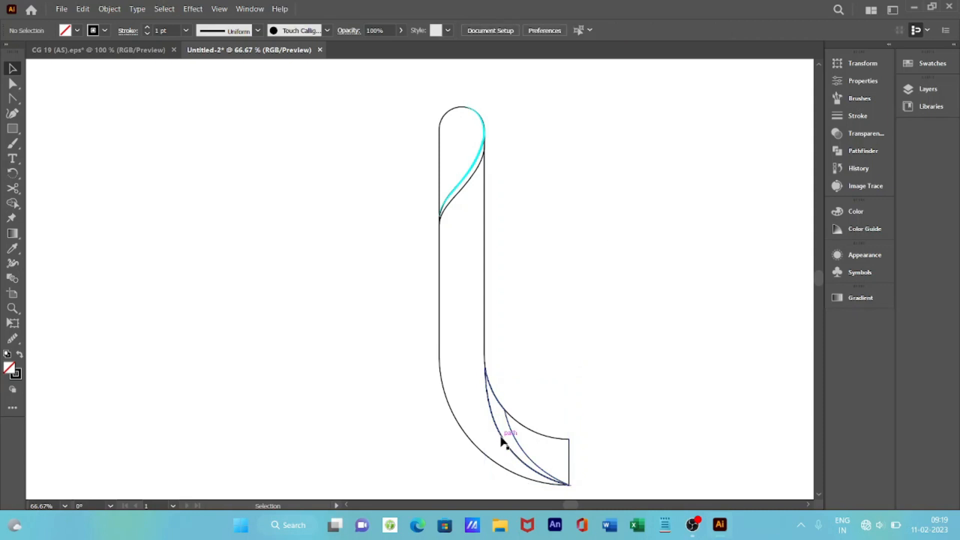
# Trace an open curved path with the Pen tool along the sliver's outer edge, from its upper point to the arm's bottom corner.
pyautogui.press('p')
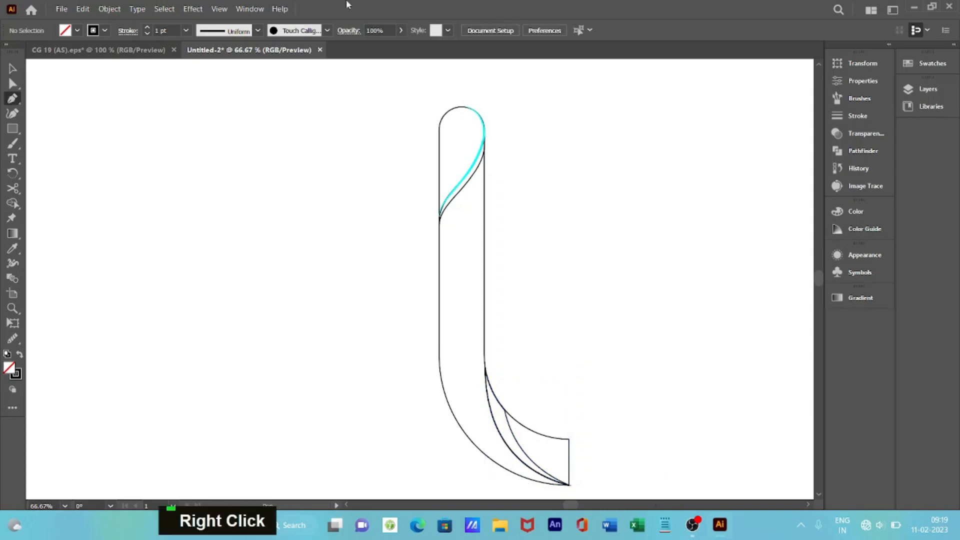
pyautogui.click(485, 365)
pyautogui.moveTo(571, 484); pyautogui.dragTo(661, 405)
pyautogui.press('Escape')
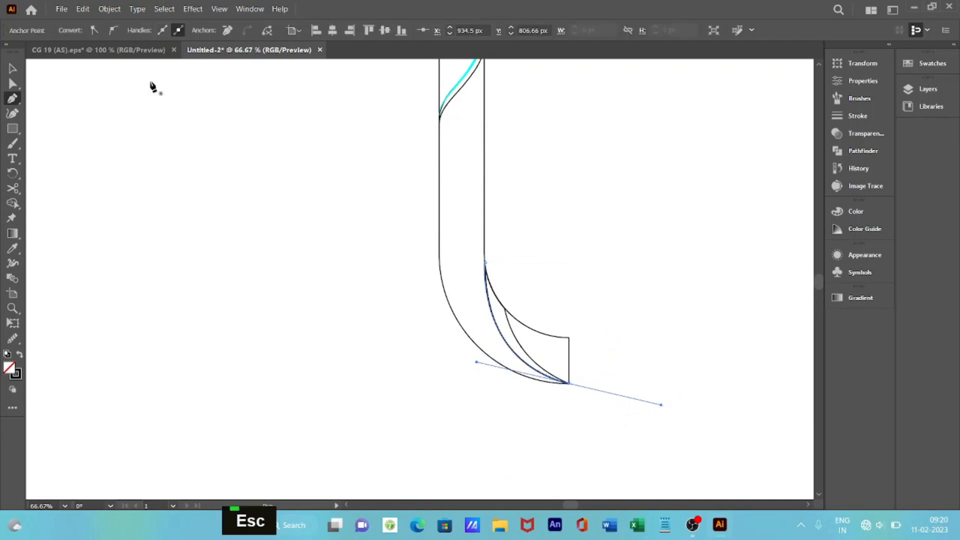
pyautogui.press('v')
pyautogui.click(478, 314)
pyautogui.moveTo(476, 314); pyautogui.dragTo(593, 262)
# Give the traced curve a 3 pt stroke with a tapered elliptical width profile.
pyautogui.click(186, 31)
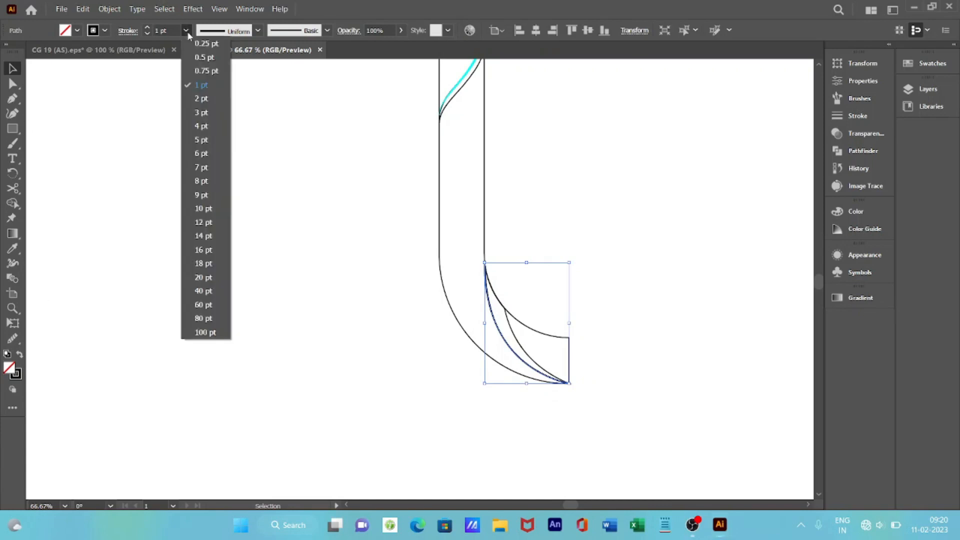
pyautogui.click(214, 109)
pyautogui.click(229, 35)
pyautogui.click(220, 72)
pyautogui.click(320, 278)
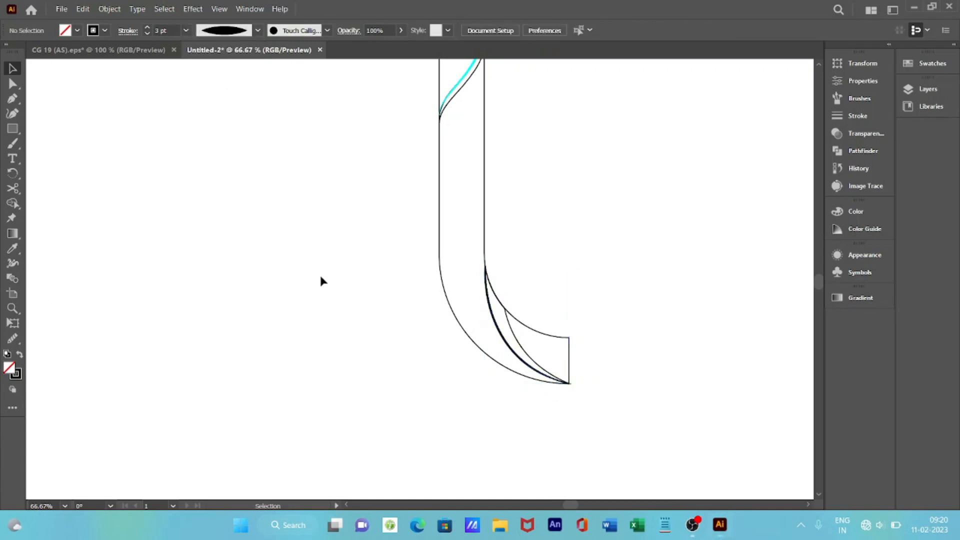
# Color the tapered curve RGB Red and fill the curved sliver beside it with solid blue.
pyautogui.click(500, 340)
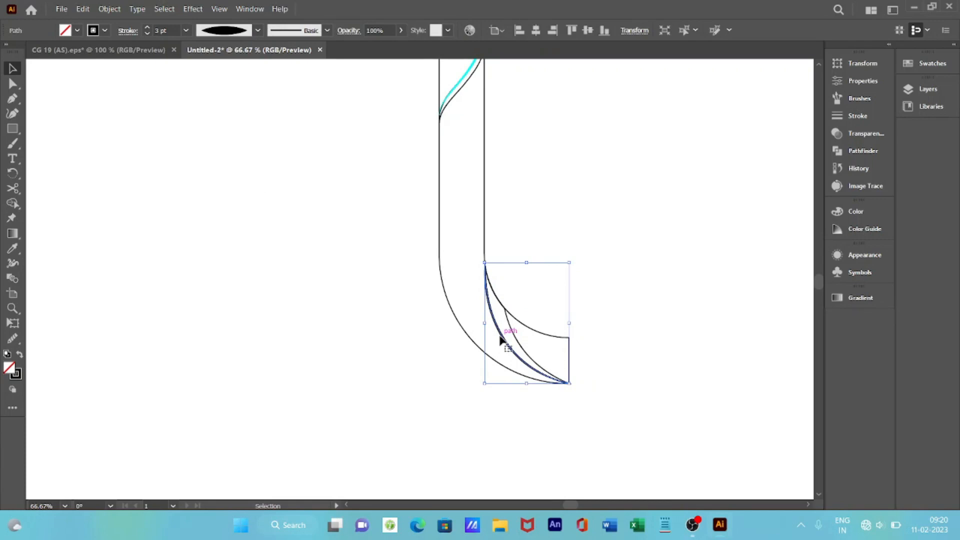
pyautogui.click(76, 30)
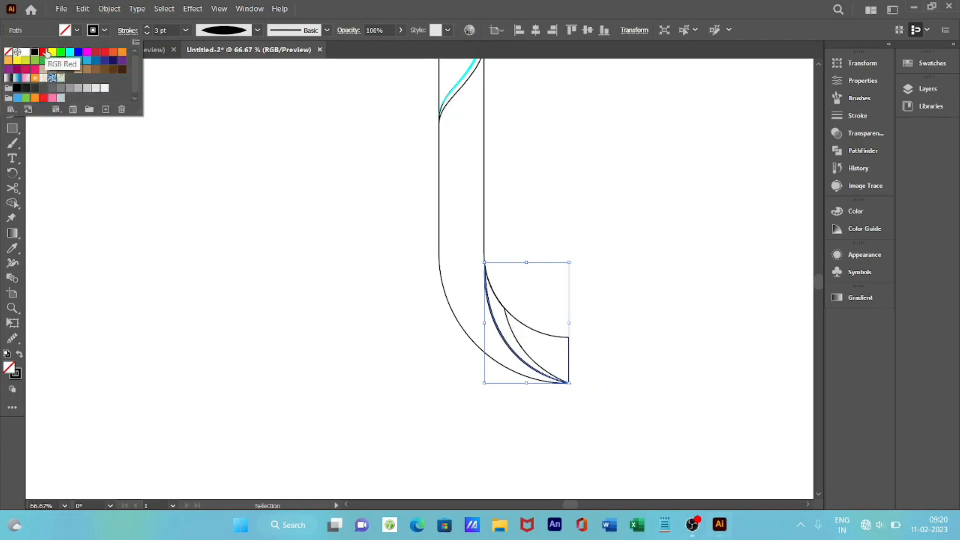
pyautogui.click(44, 53)
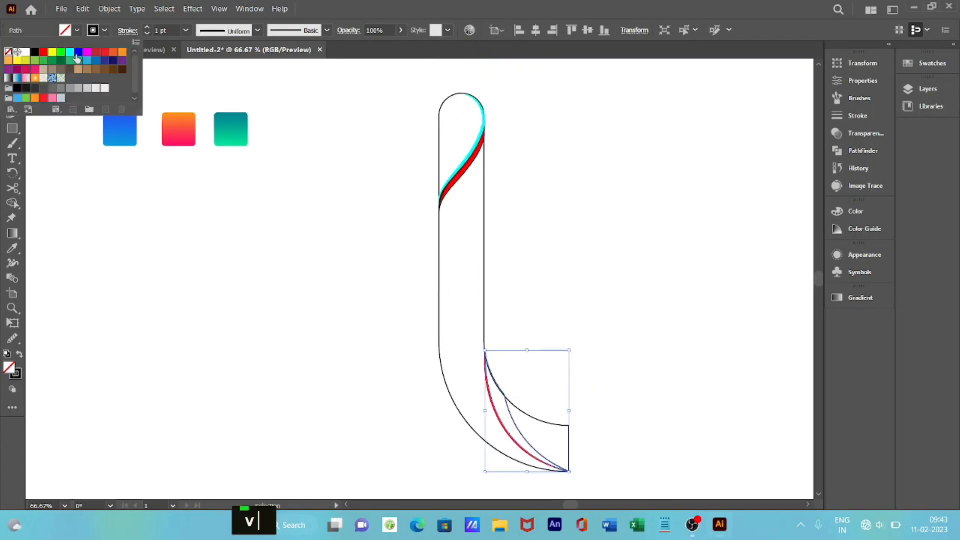
pyautogui.click(78, 52)
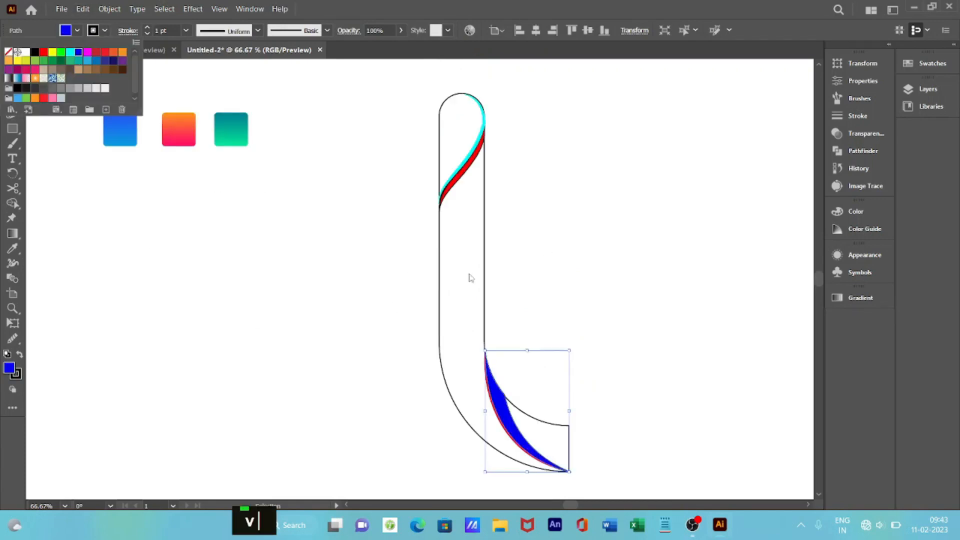
pyautogui.press('Escape')
# Apply the blue sample square's gradient to the arm's lower end piece and redirect it across the piece.
pyautogui.click(568, 430)
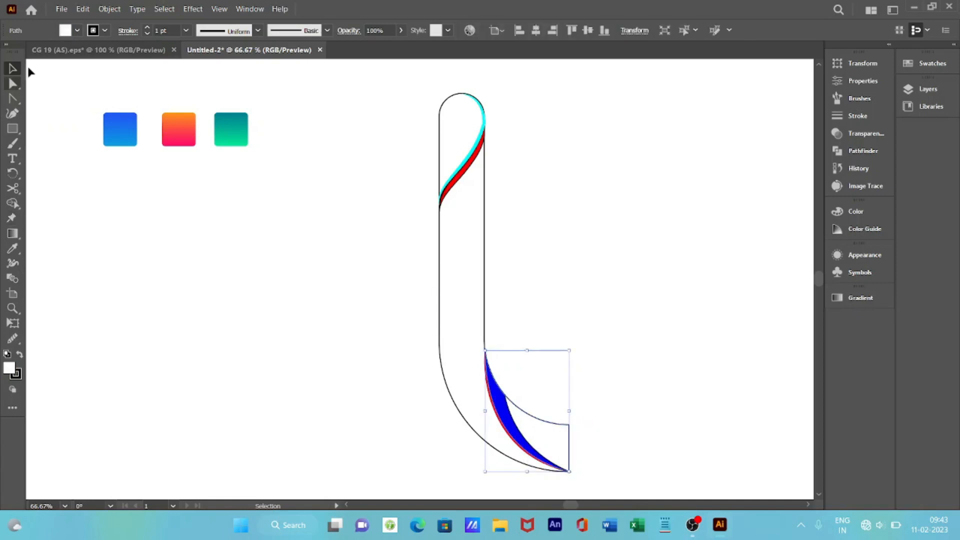
pyautogui.press('i')
pyautogui.click(125, 119)
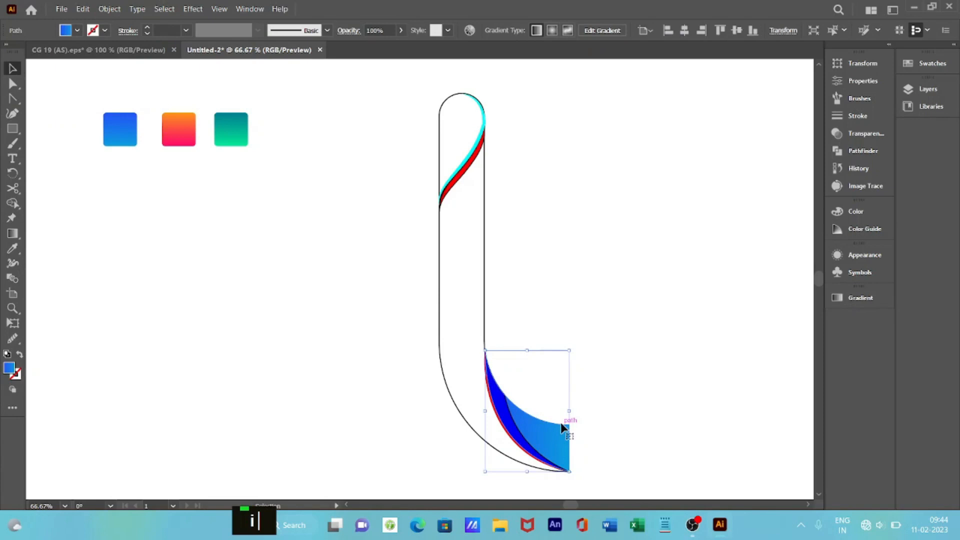
pyautogui.press('g')
pyautogui.moveTo(518, 409); pyautogui.dragTo(566, 416)
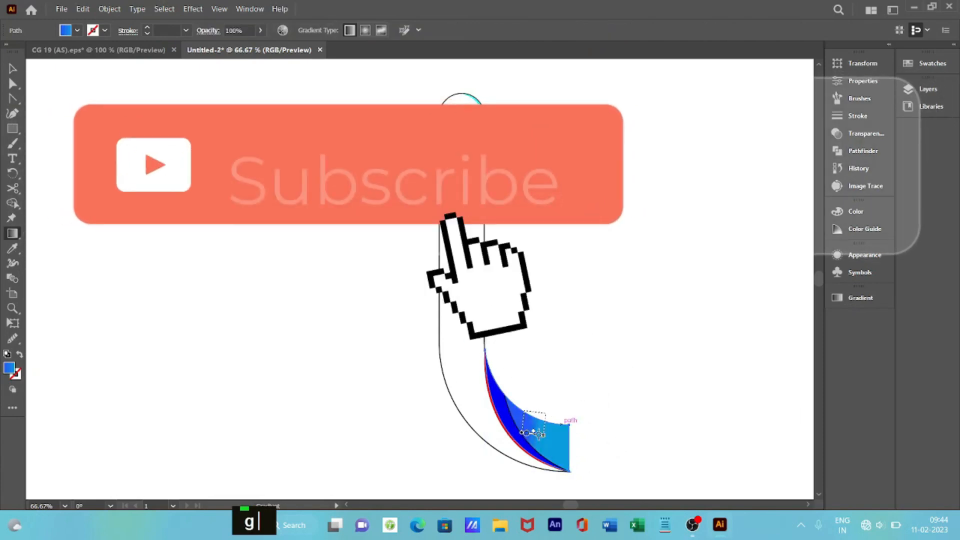
# Recolor the end piece's gradient stops to blue and cyan, and angle the gradient from cyan beside the sliver to blue.
pyautogui.doubleClick(518, 410)
pyautogui.doubleClick(440, 287)
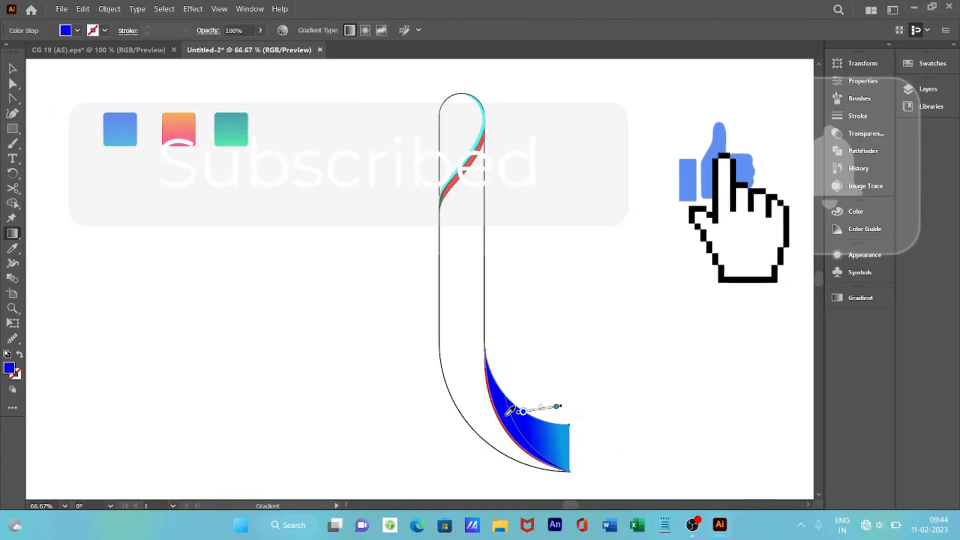
pyautogui.doubleClick(556, 407)
pyautogui.click(456, 282)
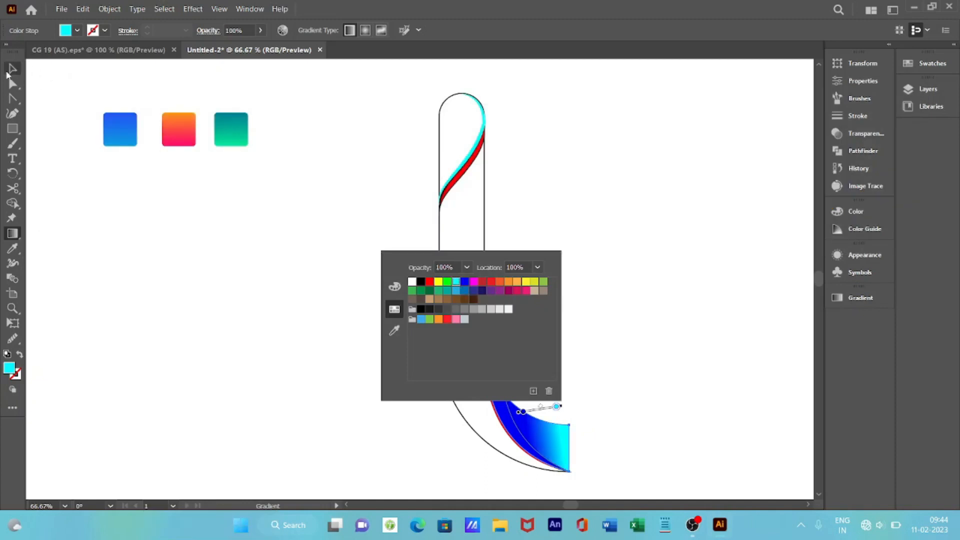
pyautogui.click(359, 394)
pyautogui.moveTo(527, 449); pyautogui.dragTo(560, 436)
pyautogui.press('v')
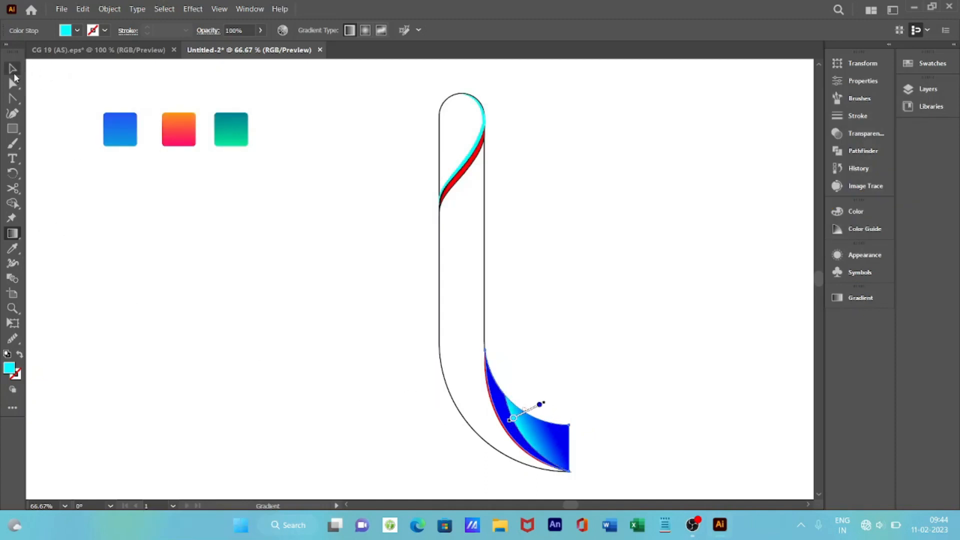
# Fill the main arm with the orange-to-pink gradient sampled from the middle color square.
pyautogui.click(648, 345)
pyautogui.click(485, 384)
pyautogui.press('i')
pyautogui.click(185, 131)
# Fill the rounded tip above the S-curve with the green gradient sampled from the third color square.
pyautogui.click(443, 111)
pyautogui.moveTo(465, 162)
pyautogui.mouseDown()
pyautogui.moveTo(398, 212)
pyautogui.moveTo(459, 176)
pyautogui.mouseUp()
pyautogui.press('i')
pyautogui.click(231, 129)
# Reflect a copy of the whole colored arm across the vertical axis and move it about 199 px sideways to form a U.
pyautogui.doubleClick(13, 70)
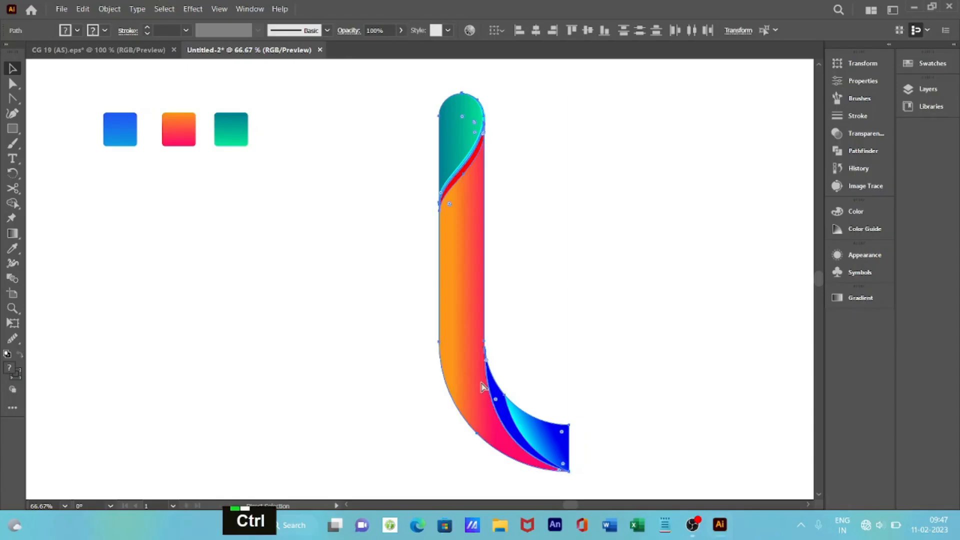
pyautogui.rightClick(482, 75)
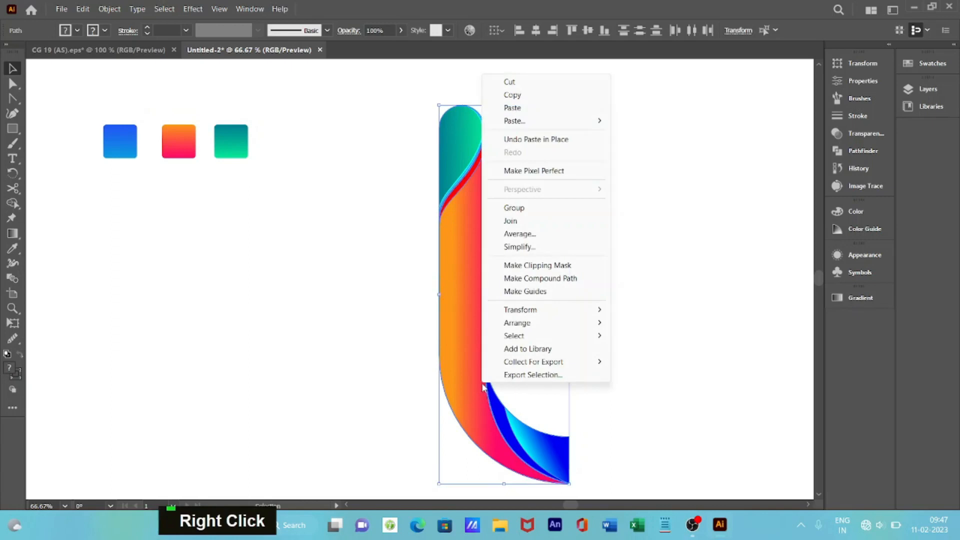
pyautogui.moveTo(551, 313)
pyautogui.click(661, 354)
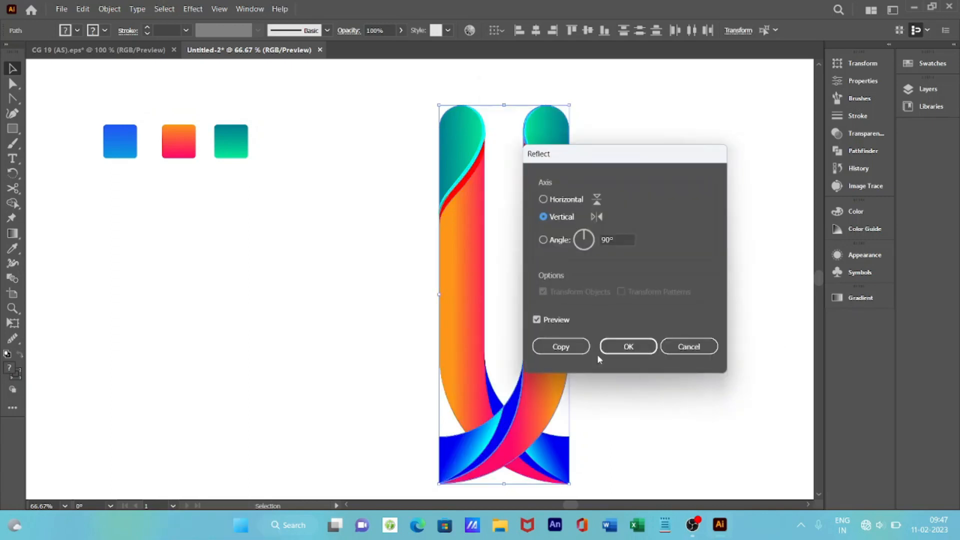
pyautogui.click(560, 346)
pyautogui.moveTo(570, 400); pyautogui.dragTo(685, 399)
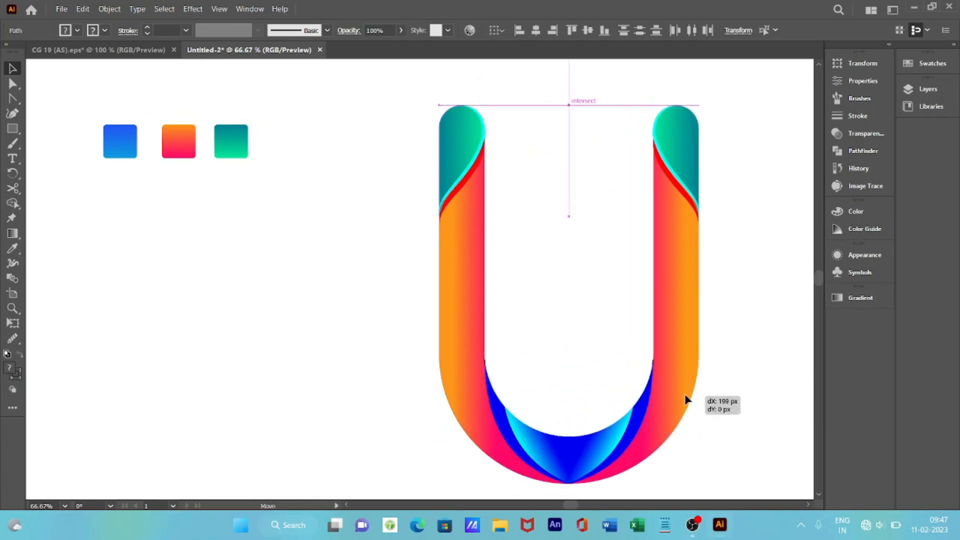
# Group all the pieces of both arms into one U-shaped object.
pyautogui.scroll(-1, 705, 397)
pyautogui.moveTo(401, 98); pyautogui.dragTo(728, 470)
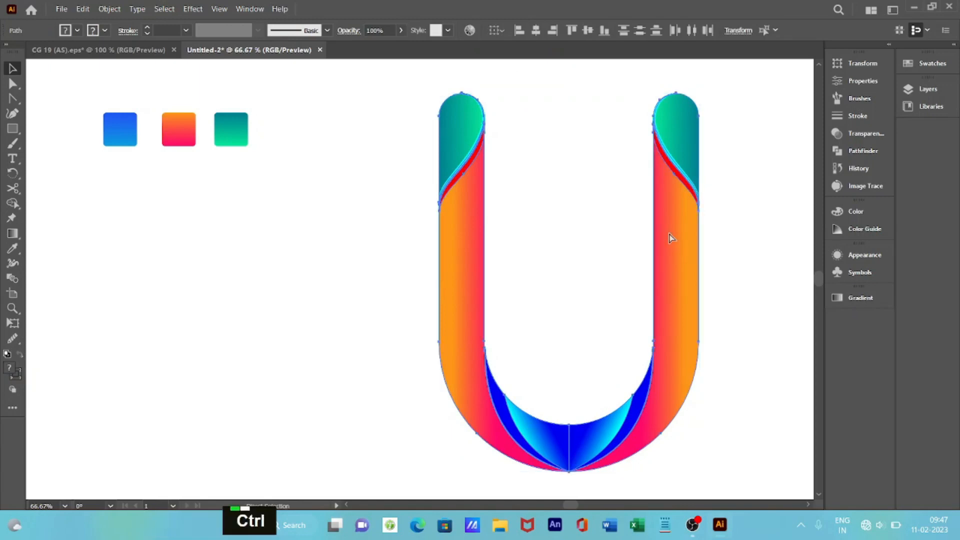
pyautogui.hotkey('ctrl', 'g')
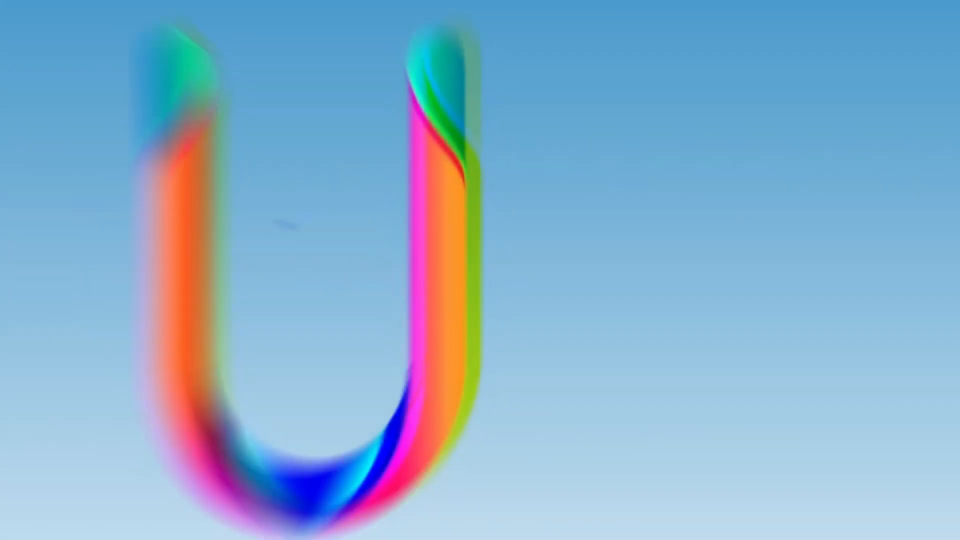